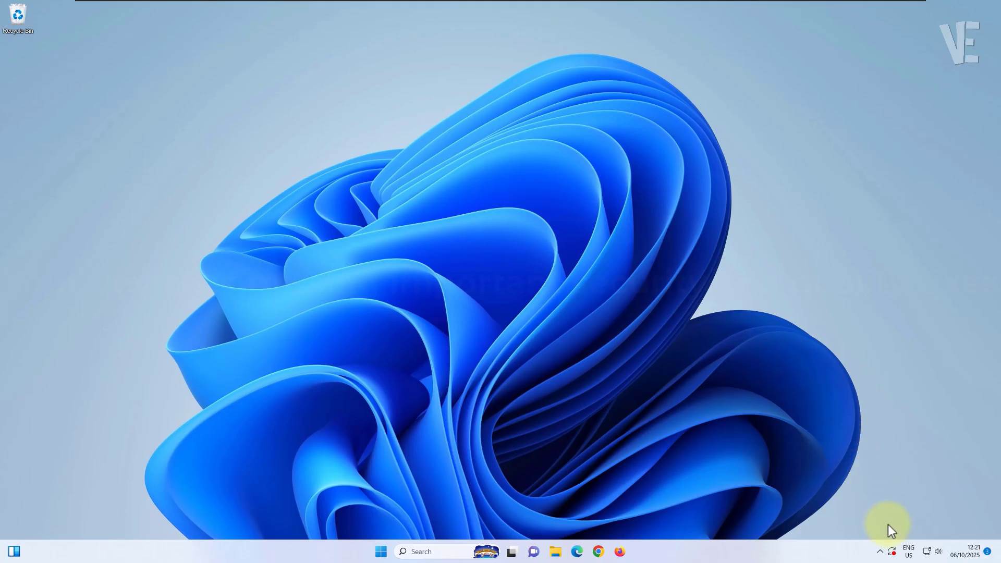
- Launch the Services app from a Start menu search for 'services'
{"action": "left_click", "coordinate": [894, 553]}
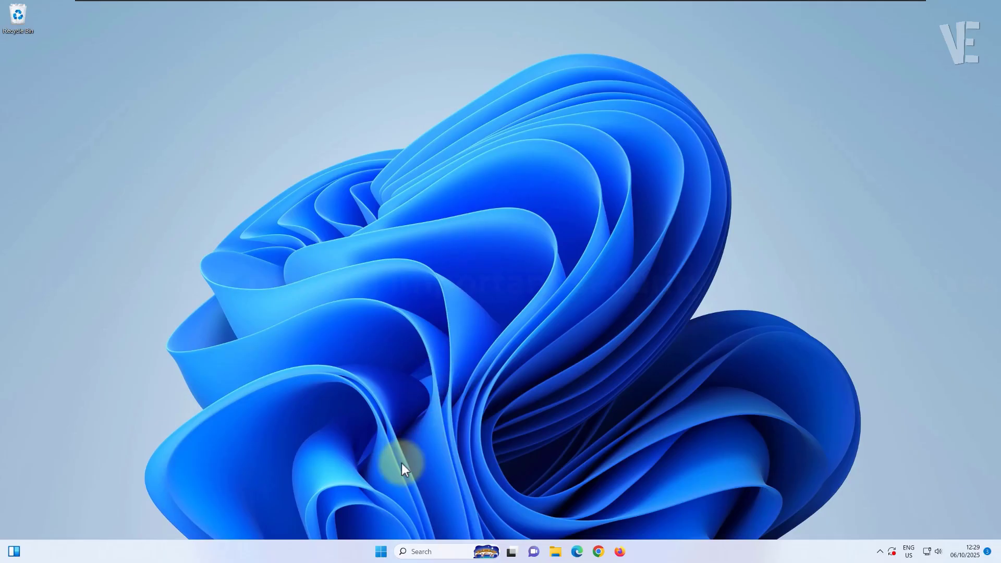
{"action": "left_click", "coordinate": [382, 551]}
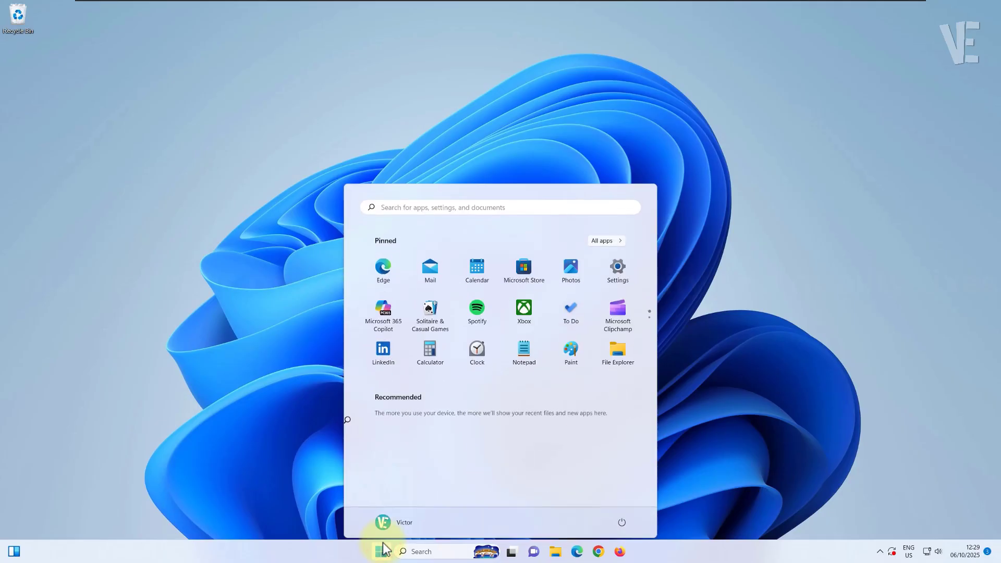
{"action": "left_click", "coordinate": [435, 202]}
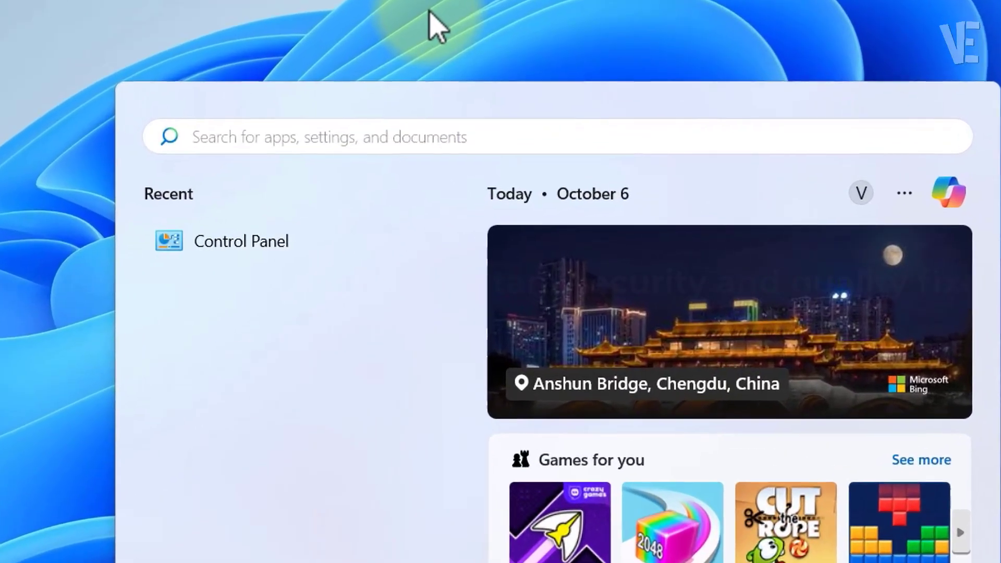
{"action": "type", "text": "service"}
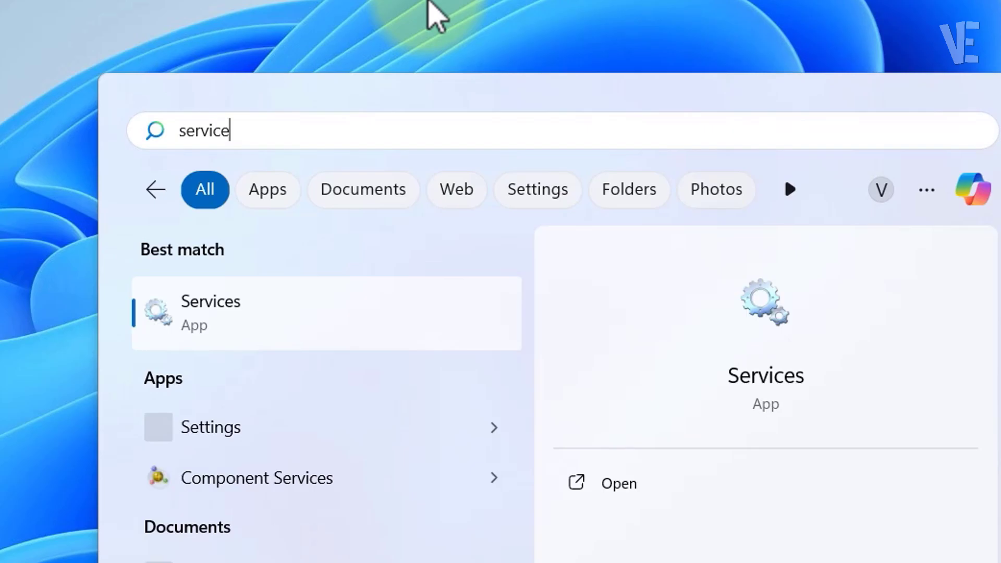
{"action": "type", "text": "s"}
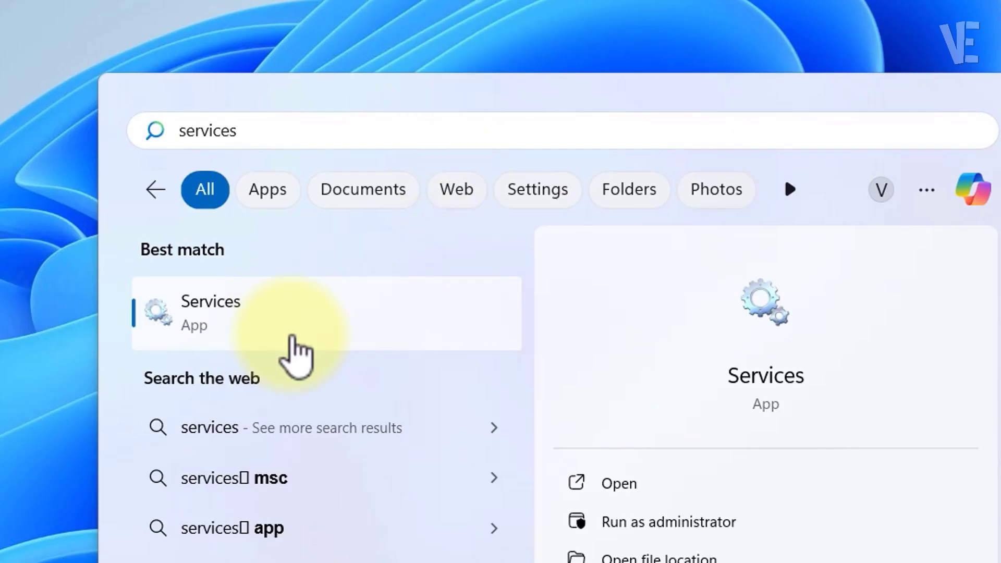
{"action": "left_click", "coordinate": [279, 307]}
{"action": "left_click", "coordinate": [279, 309]}
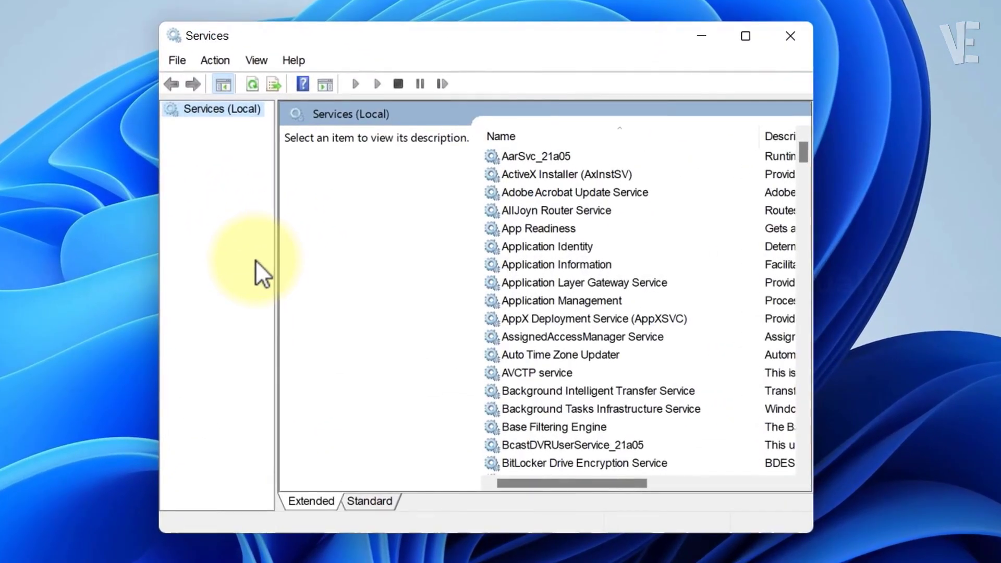
- Jump to the W entries in the services list and select Windows Update
{"action": "left_click", "coordinate": [516, 211]}
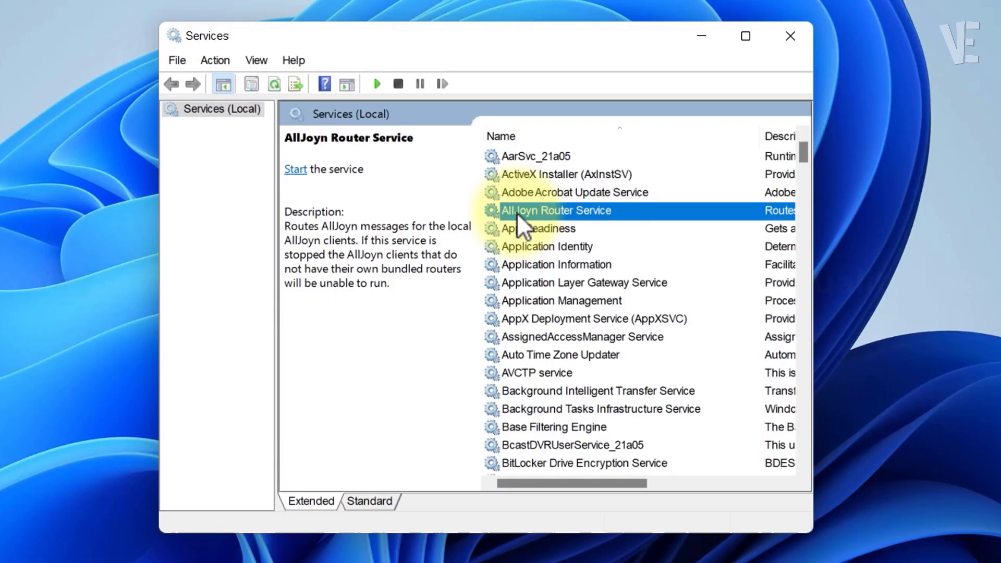
{"action": "key", "text": "w"}
{"action": "scroll", "coordinate": [559, 328], "scroll_direction": "down", "scroll_amount": 5}
{"action": "scroll", "coordinate": [556, 336], "scroll_direction": "down", "scroll_amount": 1}
{"action": "scroll", "coordinate": [587, 298], "scroll_direction": "down", "scroll_amount": 2}
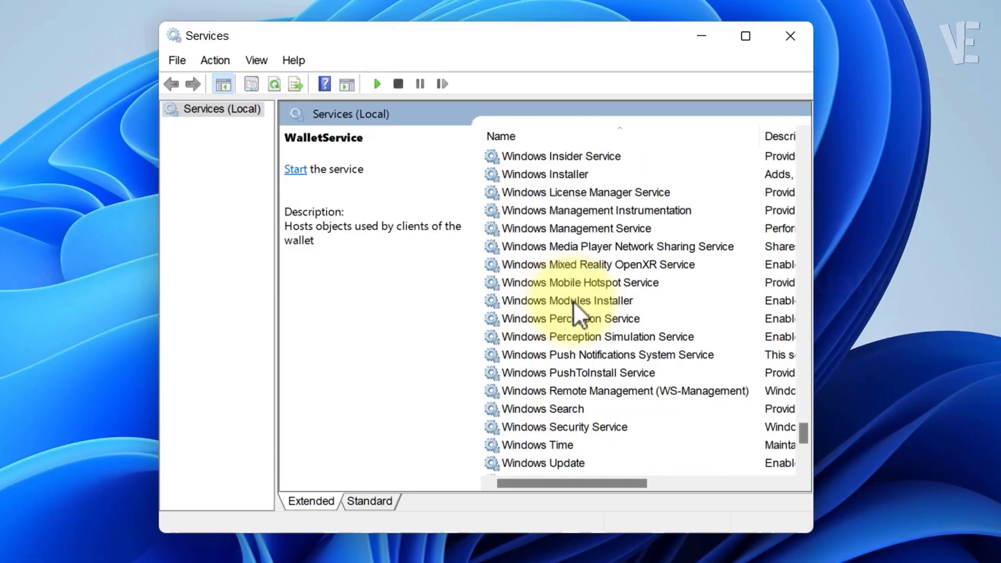
{"action": "scroll", "coordinate": [575, 304], "scroll_direction": "down", "scroll_amount": 2}
{"action": "left_click", "coordinate": [553, 355]}
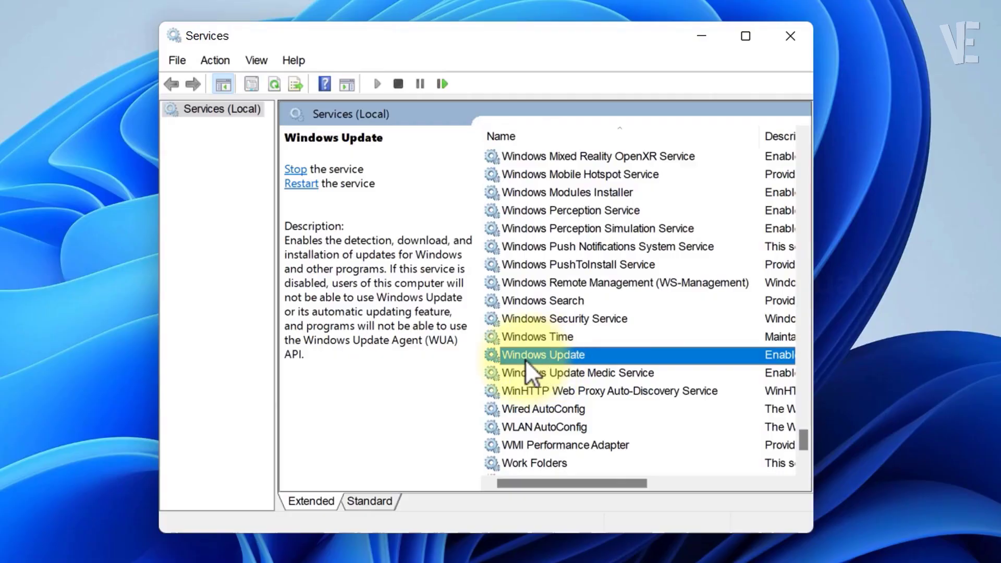
- Set Windows Update to Automatic startup, stop and restart it, then apply and confirm
{"action": "double_click", "coordinate": [570, 359]}
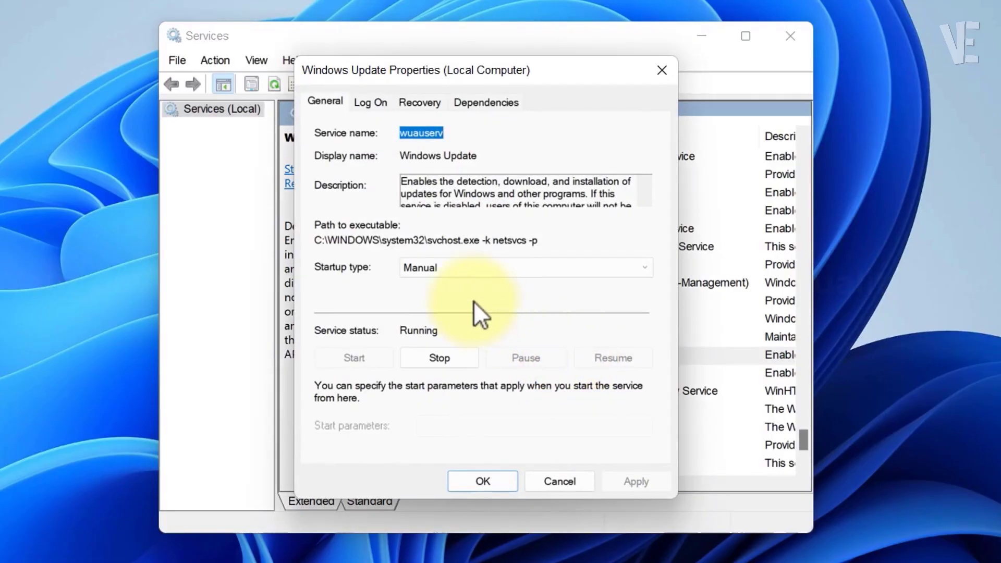
{"action": "left_click", "coordinate": [445, 271]}
{"action": "left_click", "coordinate": [440, 296]}
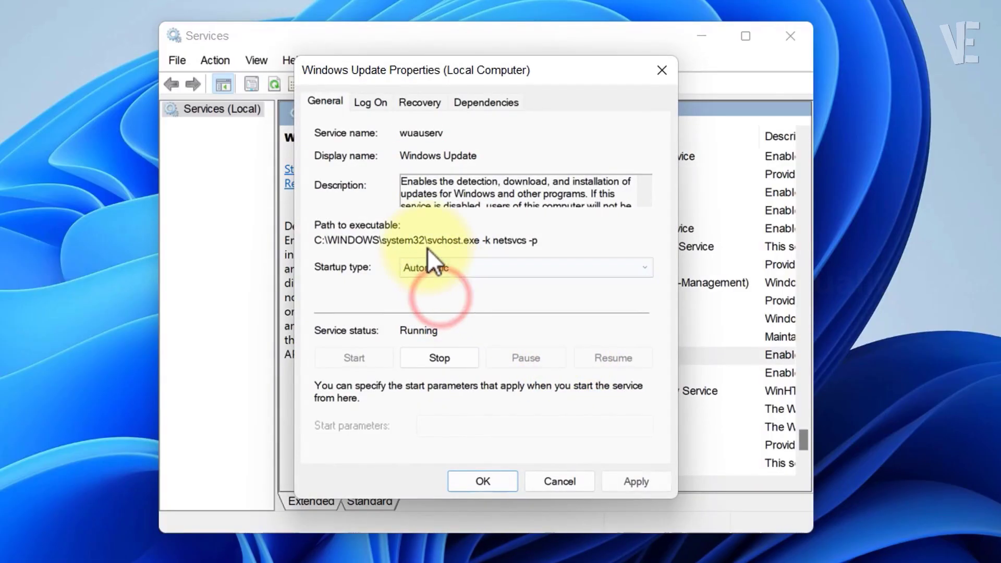
{"action": "left_click", "coordinate": [449, 361]}
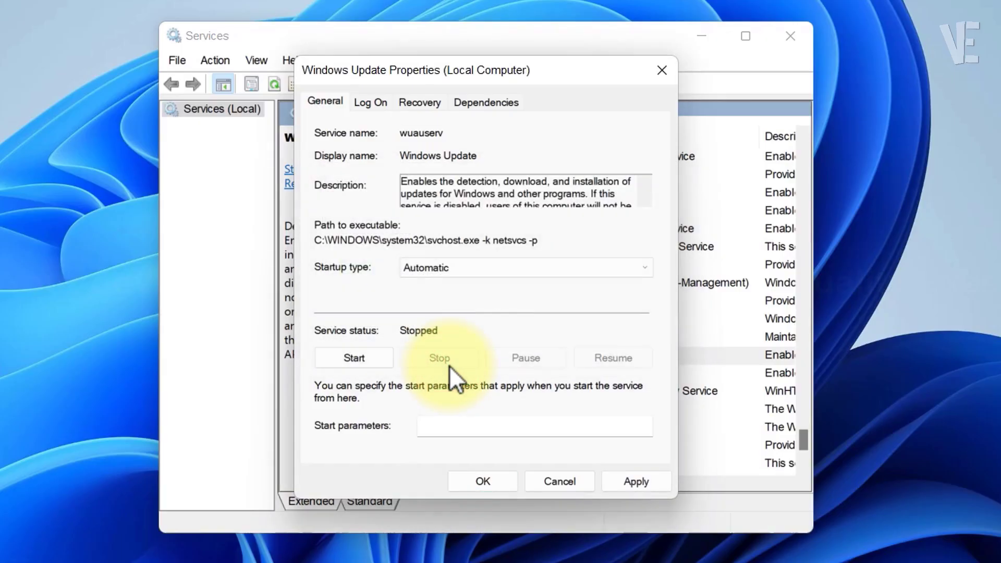
{"action": "left_click", "coordinate": [359, 364]}
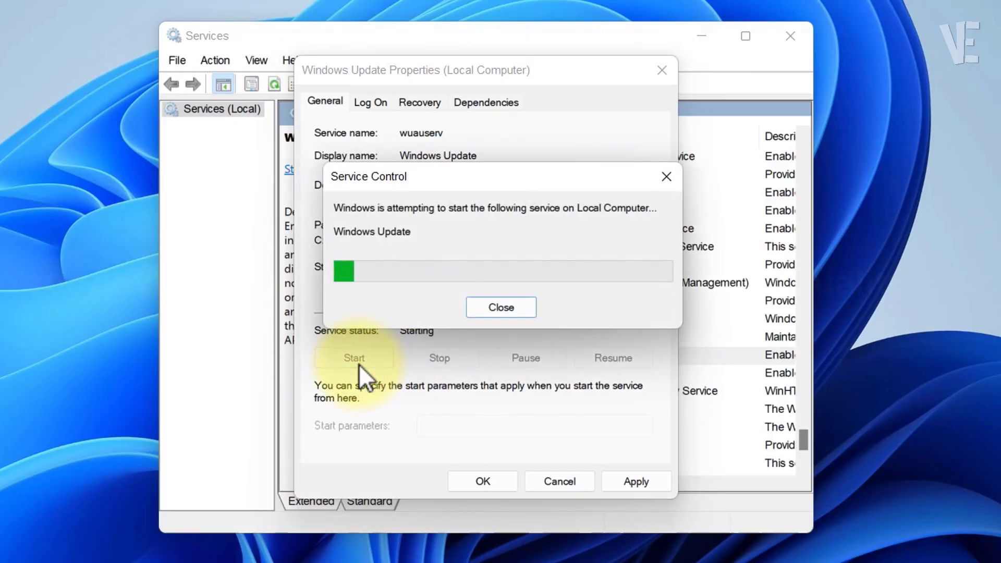
{"action": "left_click", "coordinate": [634, 474]}
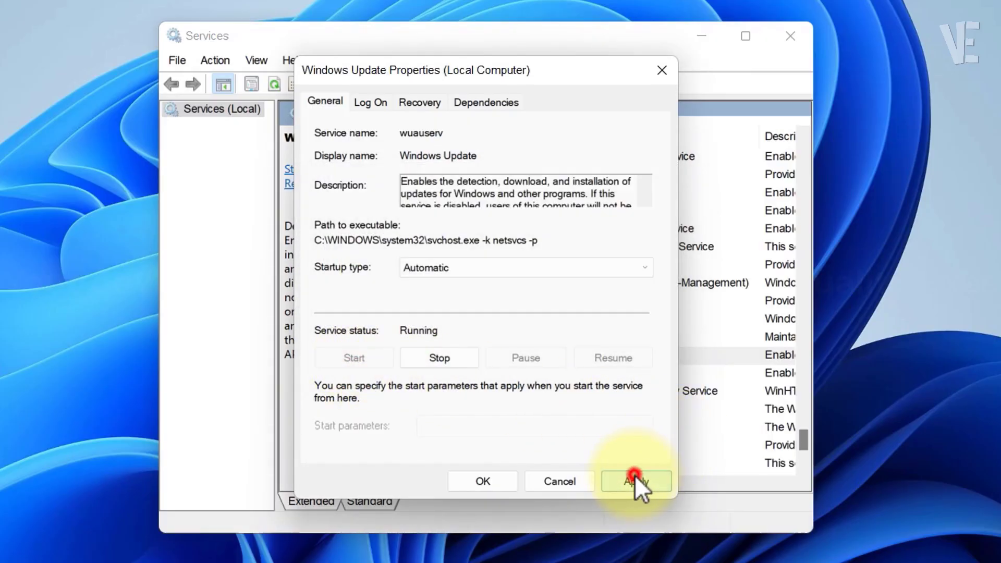
{"action": "left_click", "coordinate": [506, 478]}
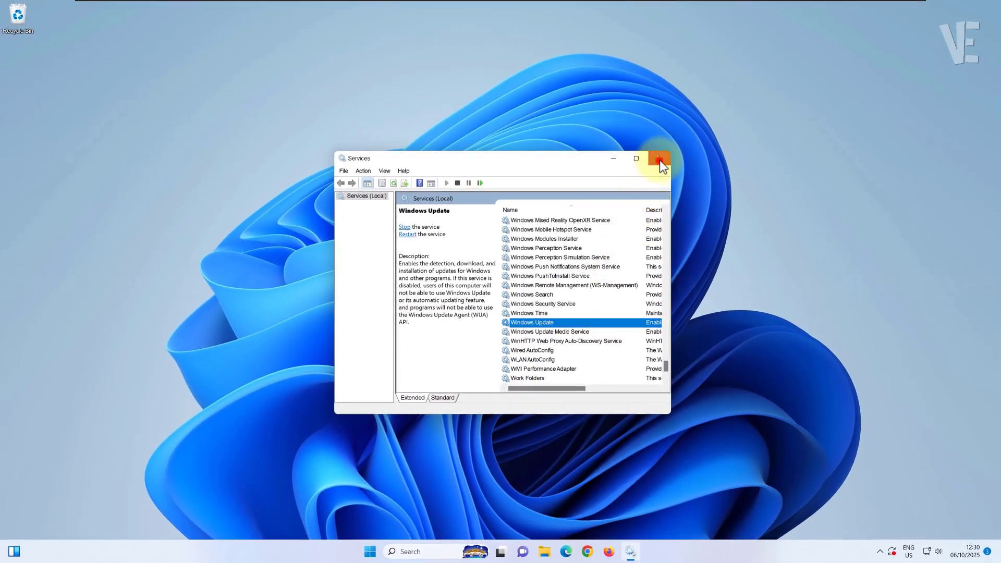
- Close Services and restart the PC from the Start menu power options
{"action": "left_click", "coordinate": [659, 161]}
{"action": "left_click", "coordinate": [381, 551]}
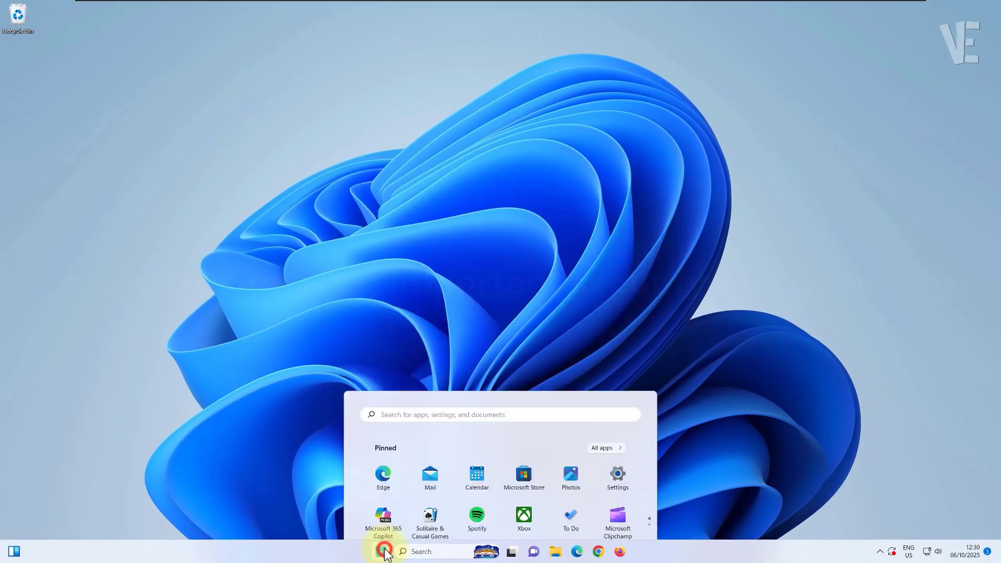
{"action": "left_click", "coordinate": [620, 517]}
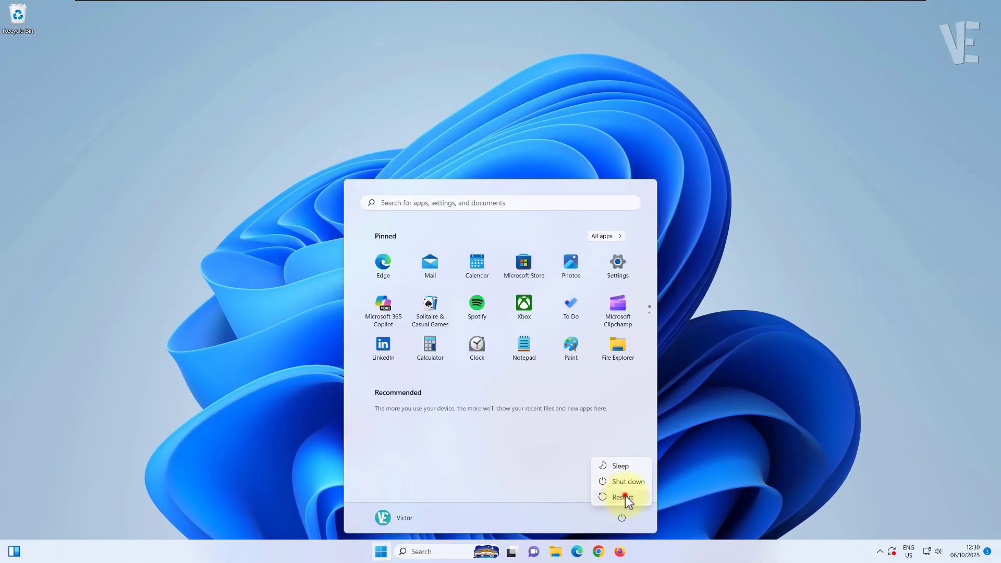
{"action": "left_click", "coordinate": [624, 500]}
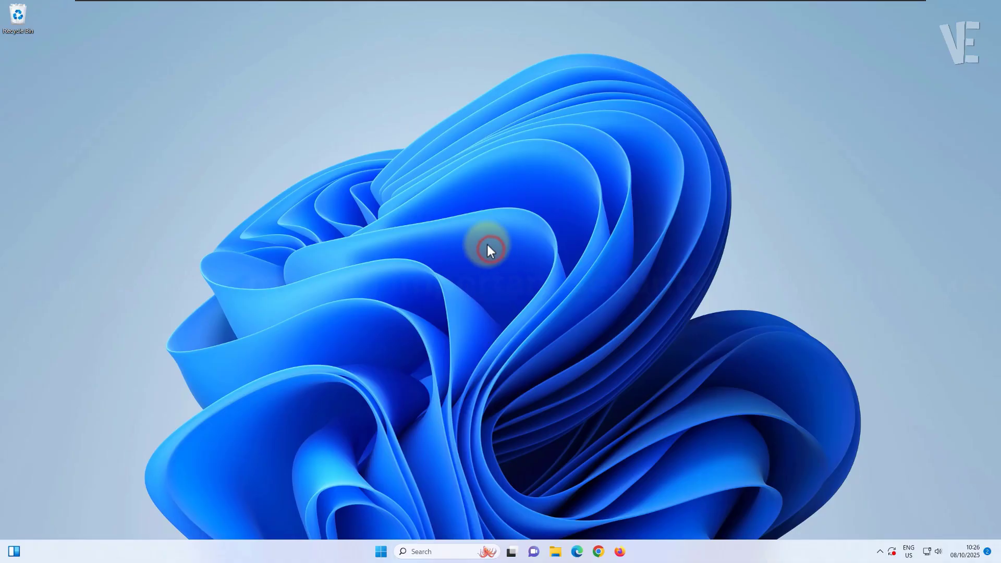
- After the reboot, reopen Services from a Start search and select Windows Update
{"action": "left_click", "coordinate": [380, 551]}
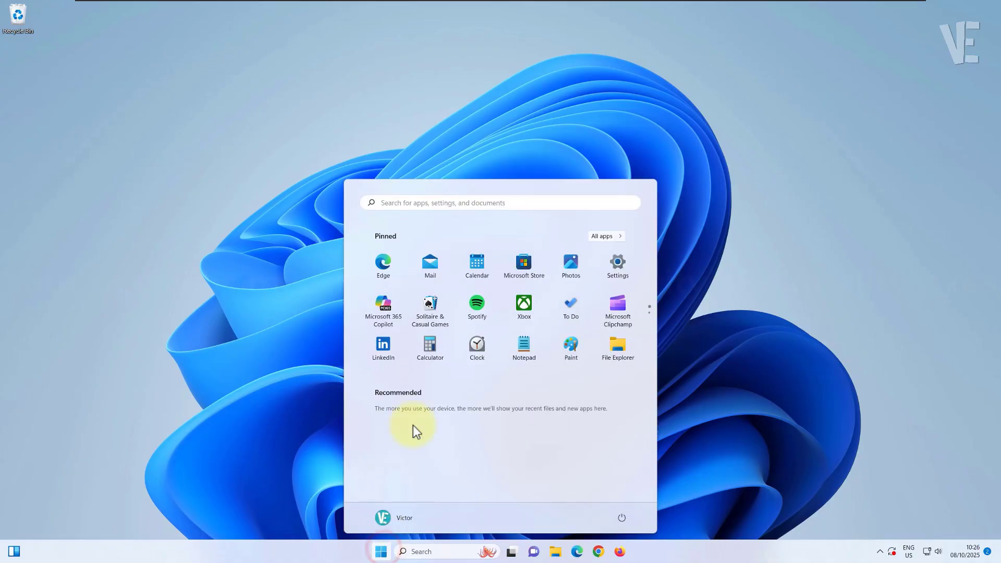
{"action": "left_click", "coordinate": [447, 203]}
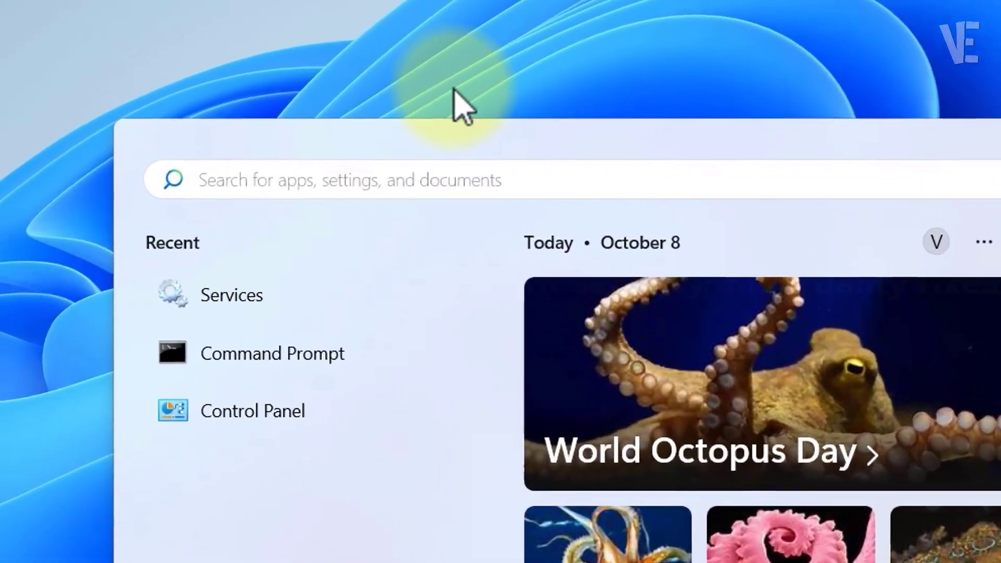
{"action": "type", "text": "services"}
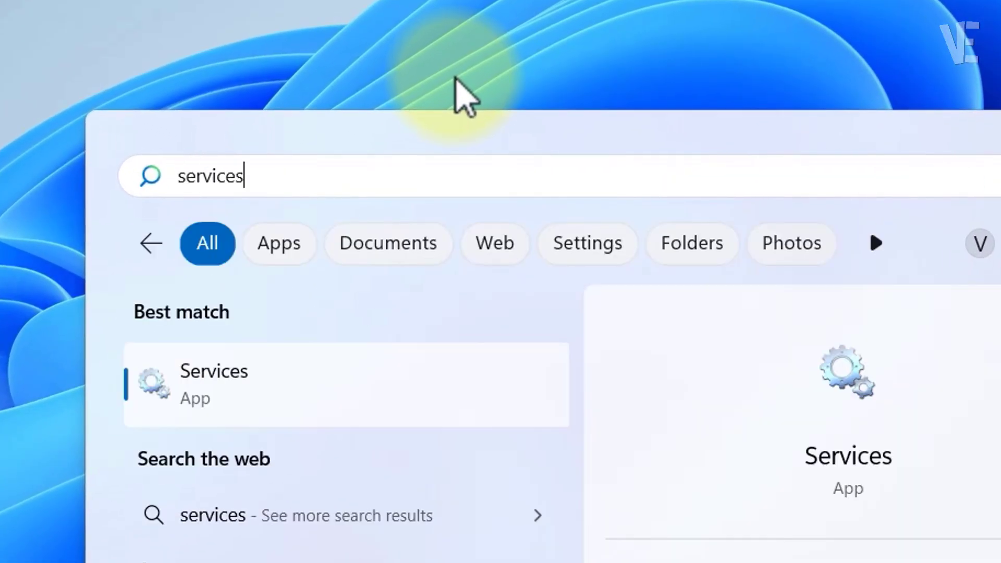
{"action": "left_click", "coordinate": [264, 414]}
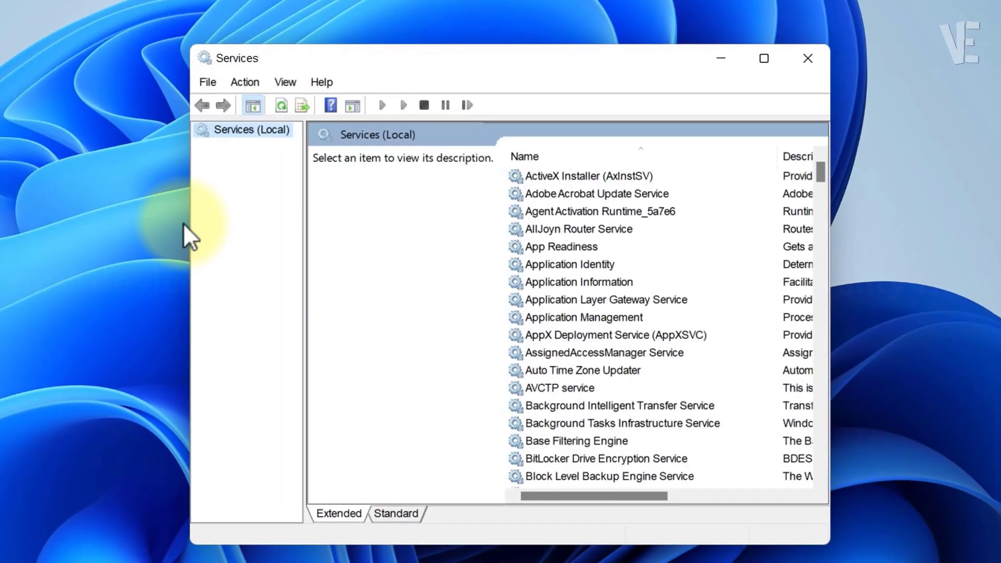
{"action": "left_click_drag", "start_coordinate": [818, 171], "coordinate": [823, 473]}
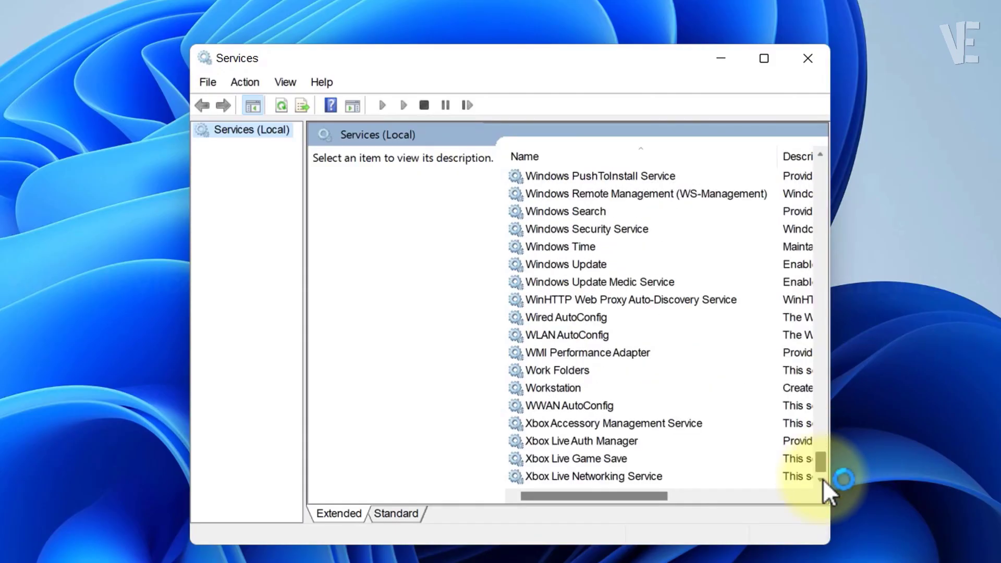
{"action": "scroll", "coordinate": [618, 356], "scroll_direction": "up", "scroll_amount": 1}
{"action": "left_click", "coordinate": [603, 317]}
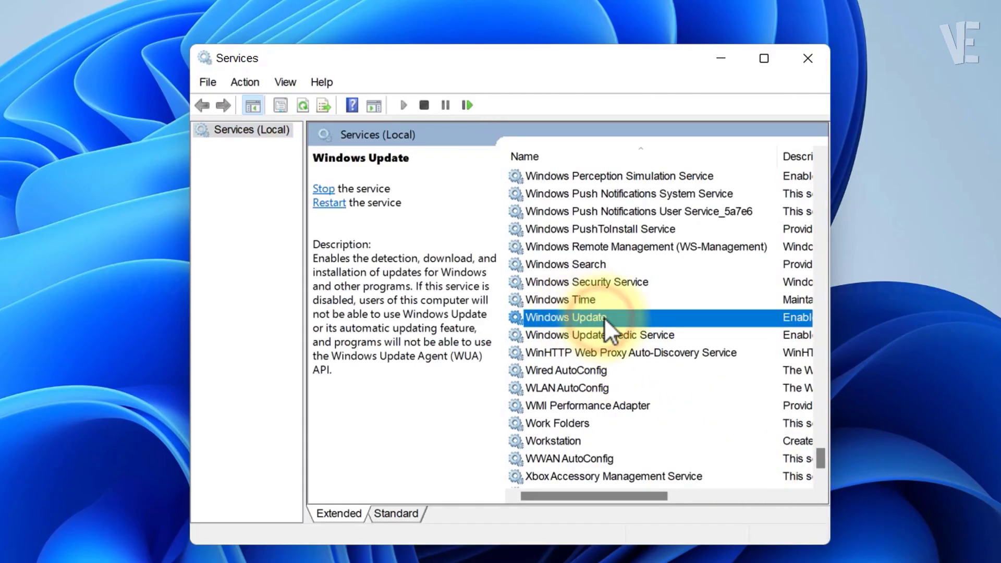
- Set Windows Update's startup type to Disabled, stop the service, and apply
{"action": "double_click", "coordinate": [615, 317]}
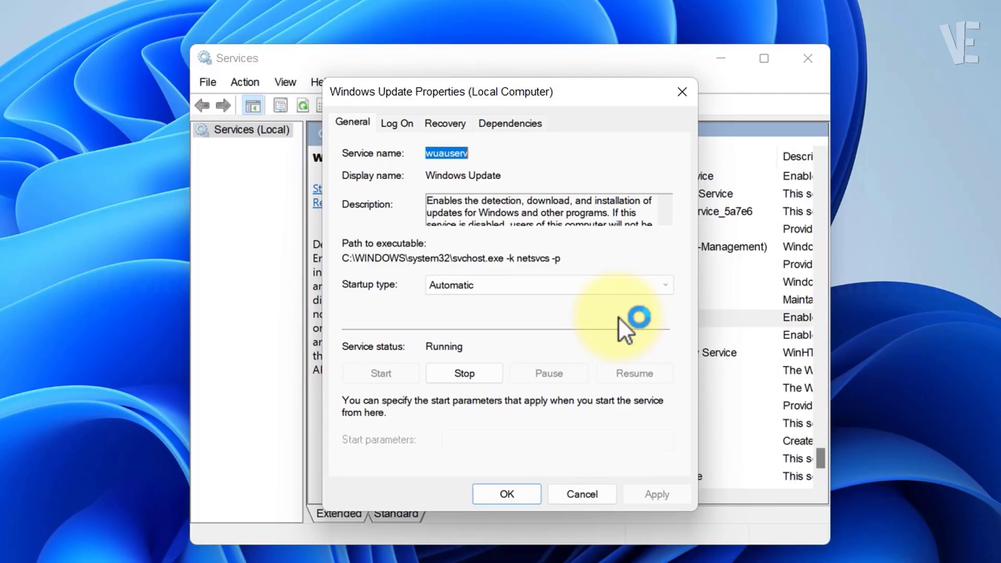
{"action": "left_click", "coordinate": [502, 280]}
{"action": "left_click", "coordinate": [475, 337]}
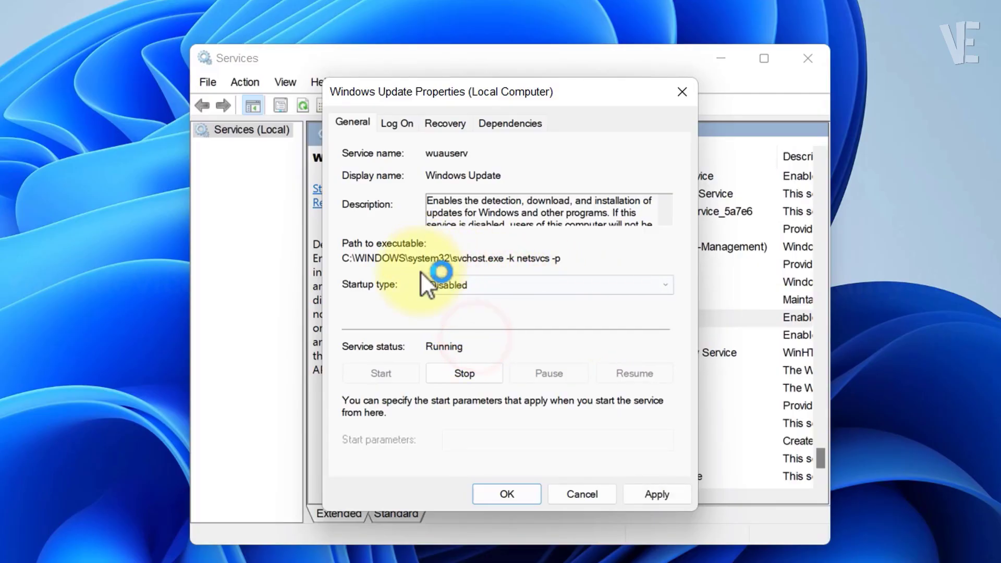
{"action": "left_click", "coordinate": [480, 372]}
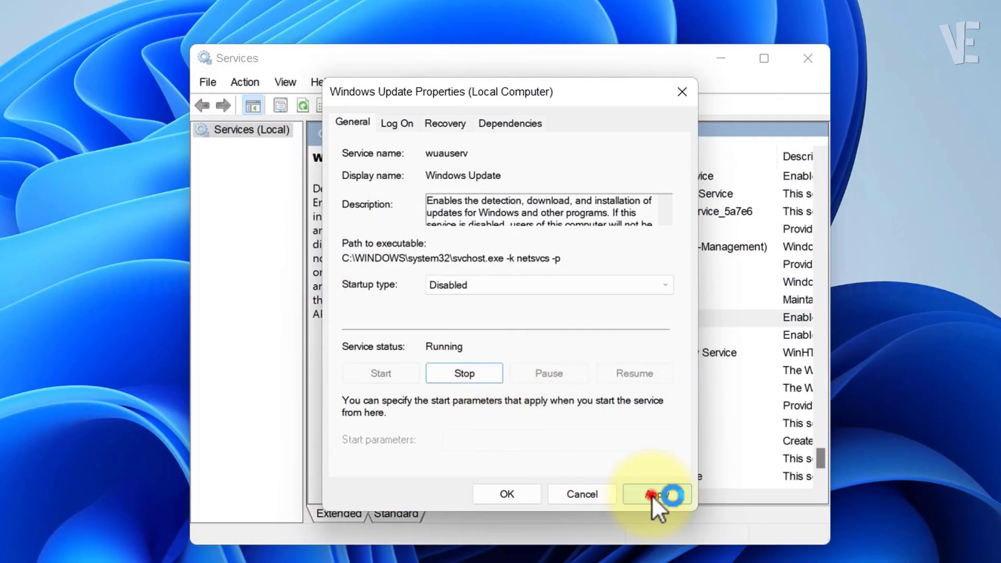
{"action": "left_click", "coordinate": [654, 496]}
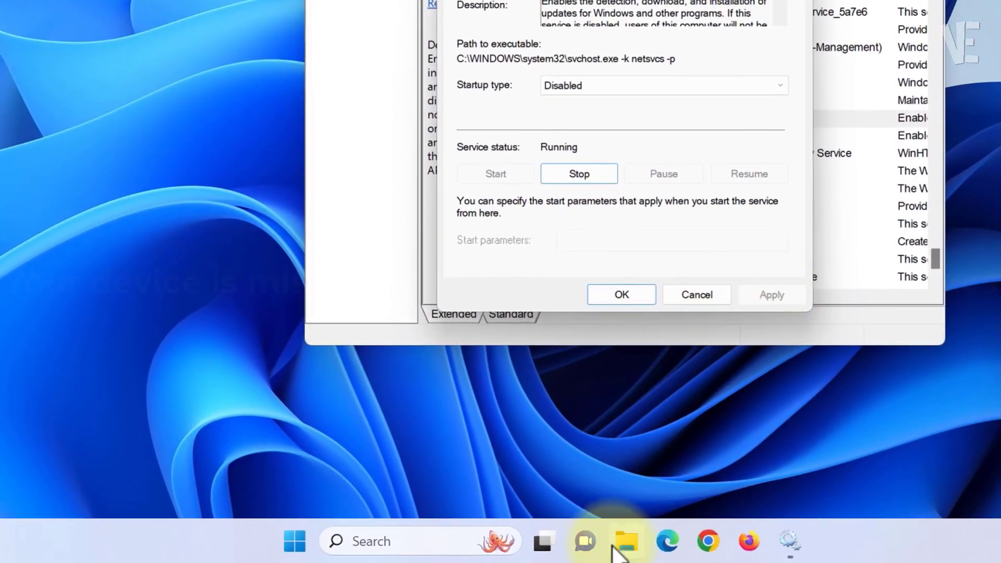
- Open File Explorer and browse to C:\Windows\SoftwareDistribution
{"action": "left_click", "coordinate": [630, 546]}
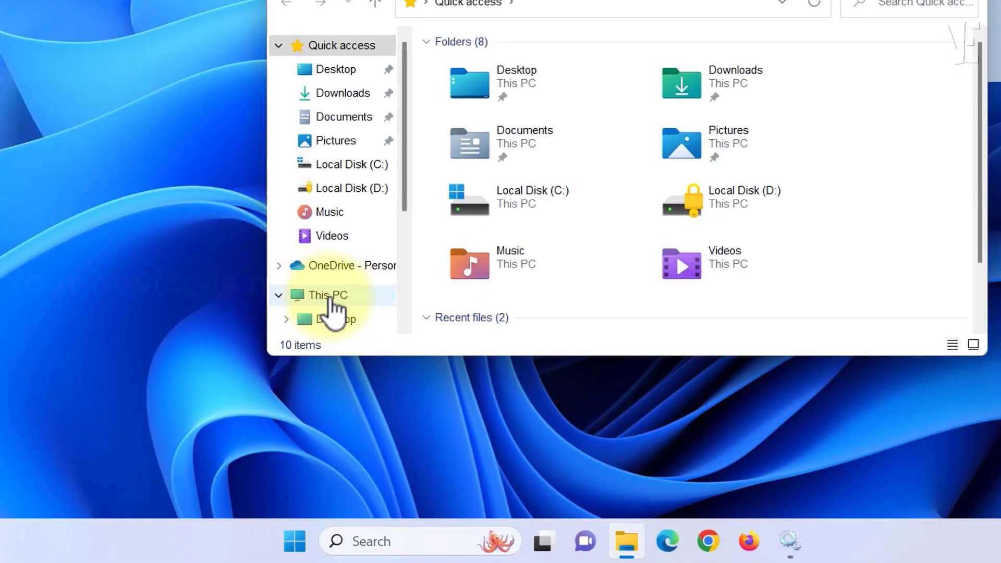
{"action": "left_click", "coordinate": [323, 298]}
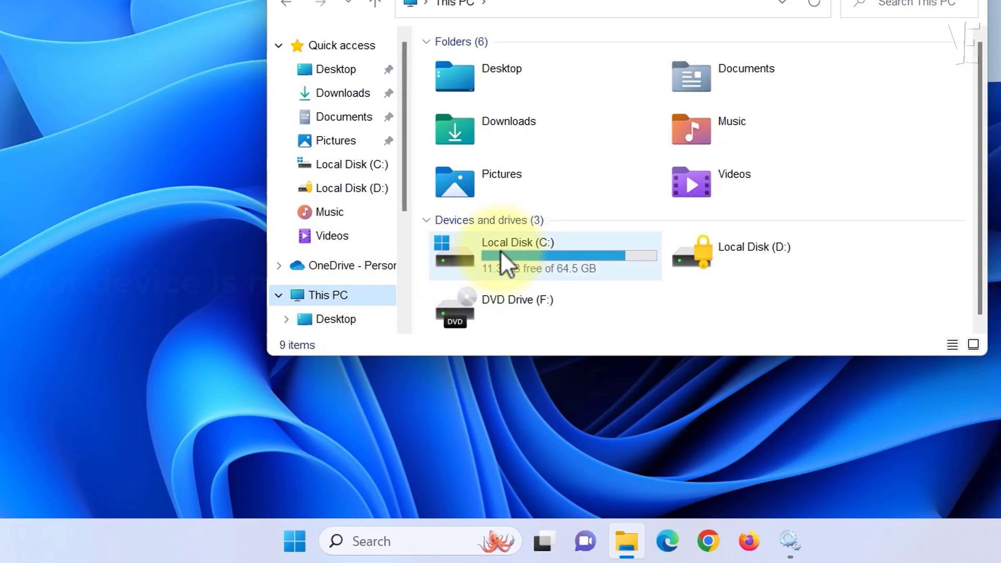
{"action": "double_click", "coordinate": [500, 250]}
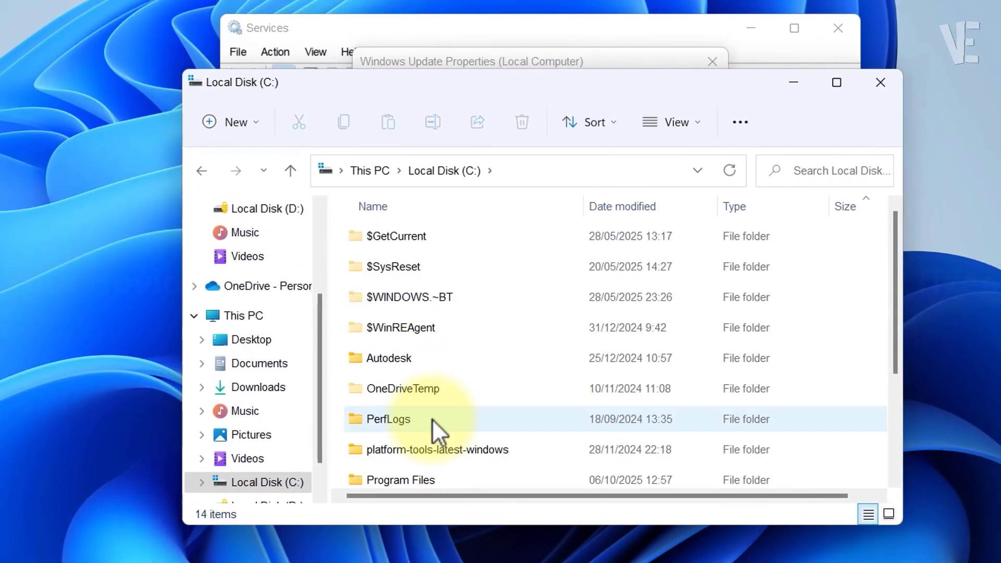
{"action": "scroll", "coordinate": [432, 418], "scroll_direction": "down", "scroll_amount": 2}
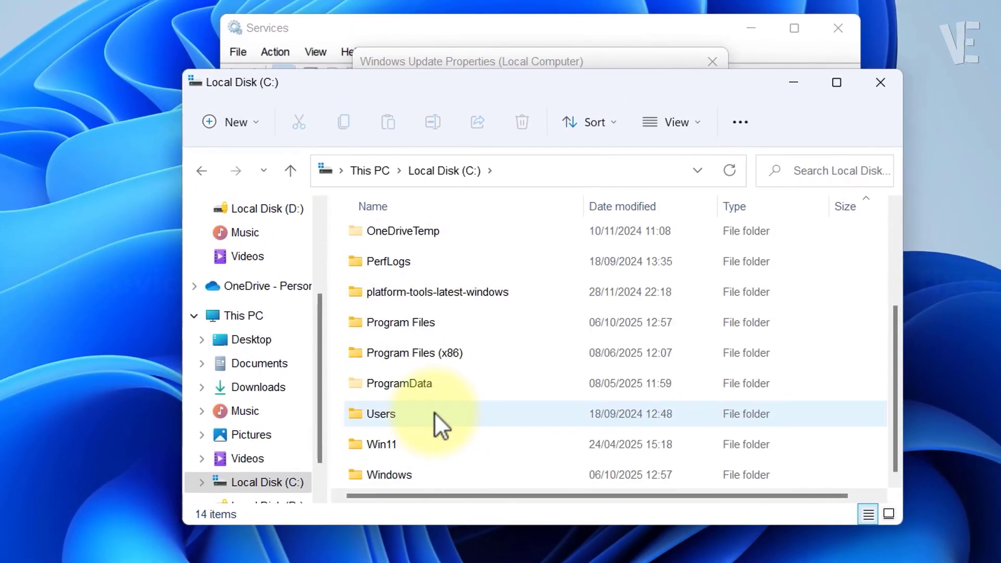
{"action": "left_click", "coordinate": [394, 476]}
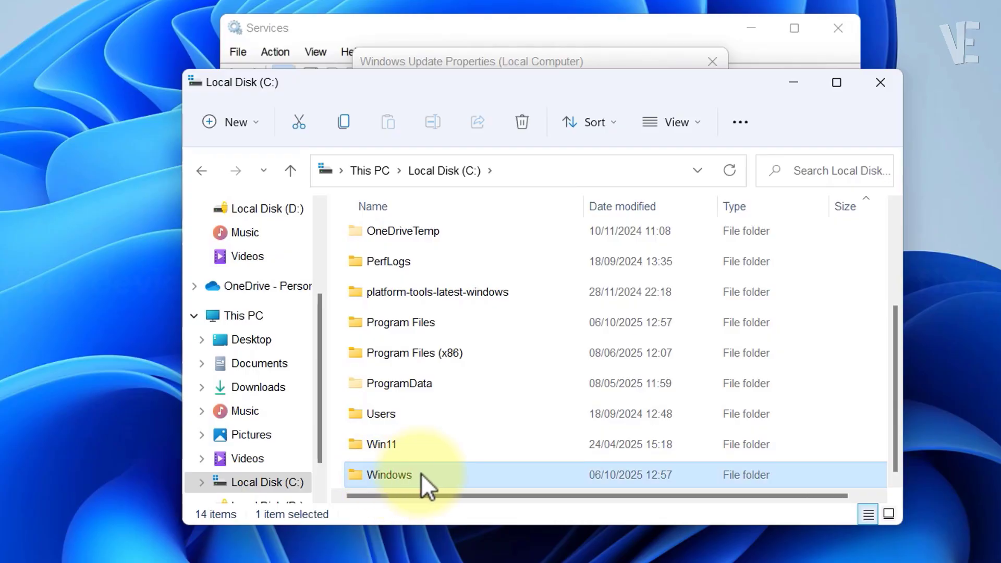
{"action": "double_click", "coordinate": [395, 476]}
{"action": "scroll", "coordinate": [432, 391], "scroll_direction": "down", "scroll_amount": 8}
{"action": "scroll", "coordinate": [432, 390], "scroll_direction": "down", "scroll_amount": 4}
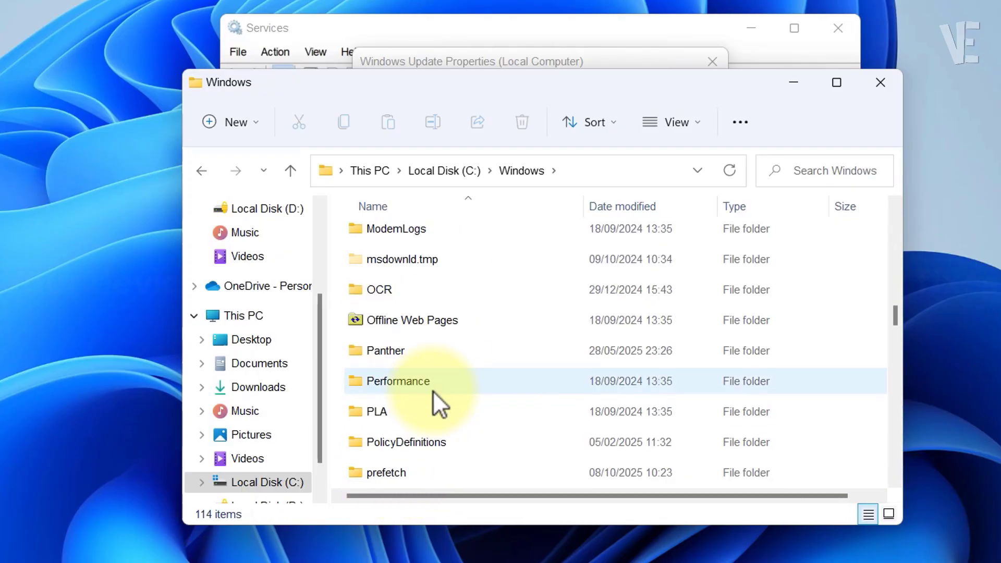
{"action": "scroll", "coordinate": [432, 390], "scroll_direction": "down", "scroll_amount": 3}
{"action": "scroll", "coordinate": [432, 391], "scroll_direction": "down", "scroll_amount": 2}
{"action": "scroll", "coordinate": [431, 390], "scroll_direction": "down", "scroll_amount": 1}
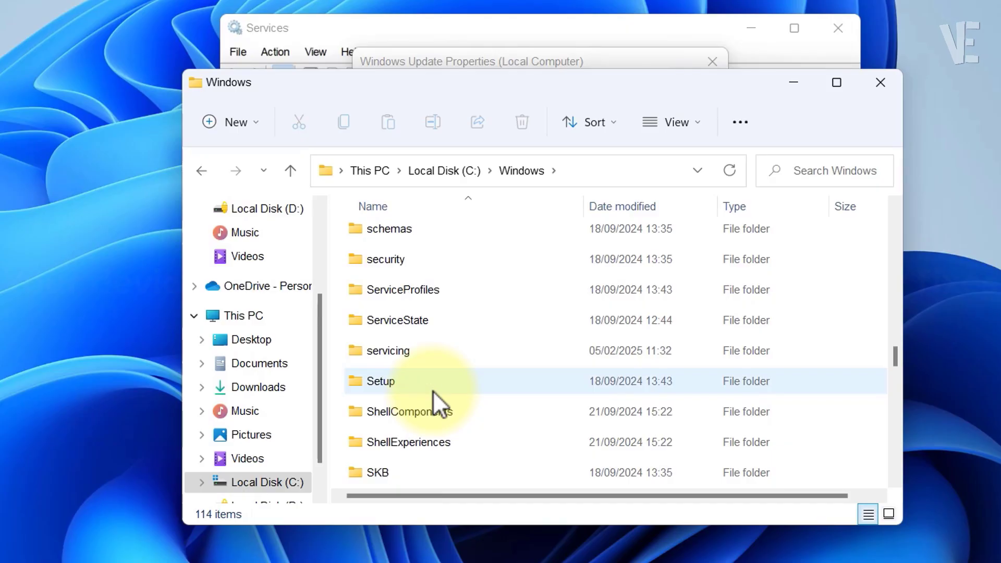
{"action": "scroll", "coordinate": [432, 389], "scroll_direction": "down", "scroll_amount": 2}
{"action": "left_click", "coordinate": [408, 352]}
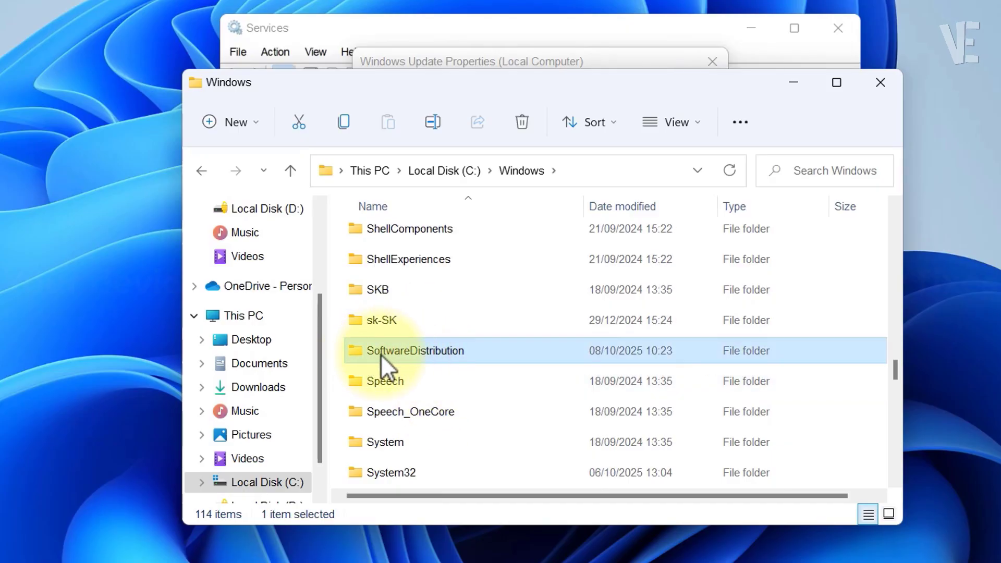
{"action": "double_click", "coordinate": [438, 350]}
- Delete all folder contents with admin permission, skipping the items still in use
{"action": "mouse_move", "coordinate": [518, 410]}
{"action": "left_mouse_down"}
{"action": "mouse_move", "coordinate": [427, 322]}
{"action": "mouse_move", "coordinate": [400, 229]}
{"action": "left_mouse_up"}
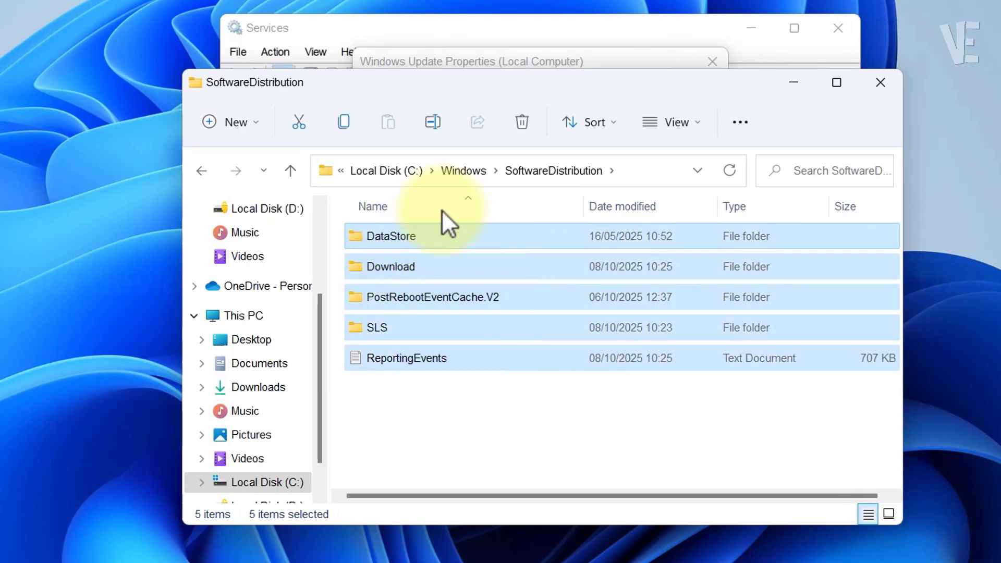
{"action": "left_click", "coordinate": [519, 124]}
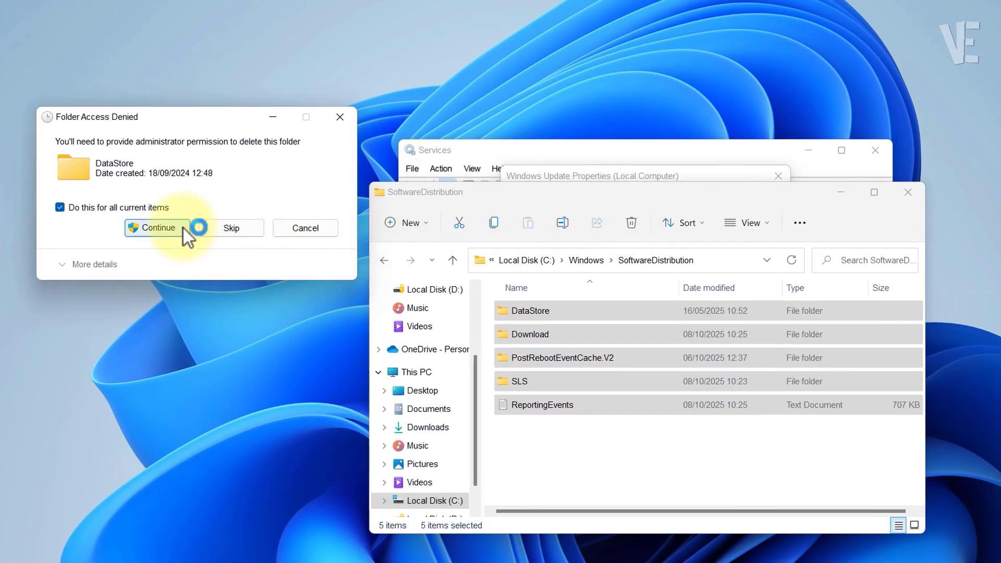
{"action": "left_click", "coordinate": [184, 228]}
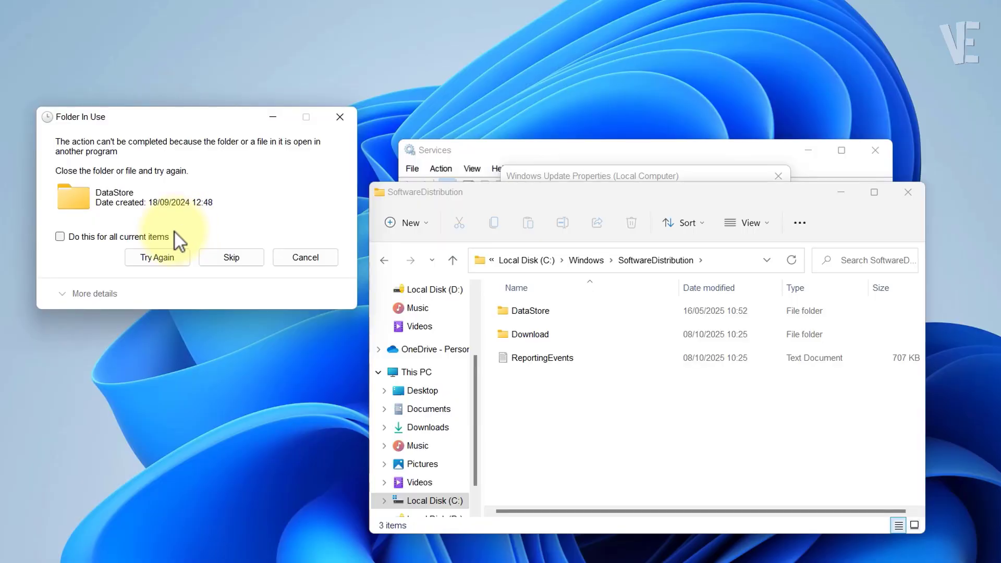
{"action": "left_click", "coordinate": [166, 238]}
{"action": "left_click", "coordinate": [254, 256]}
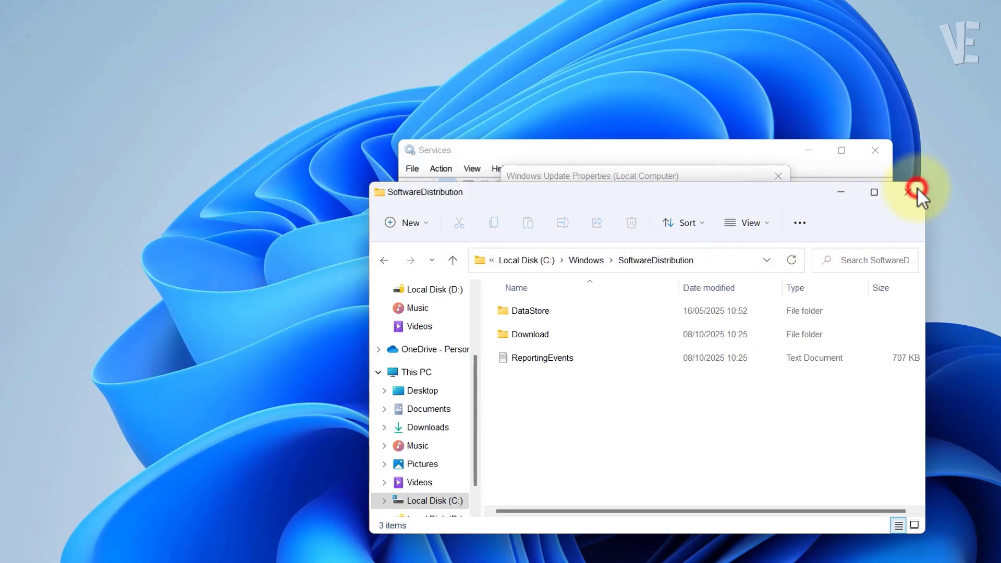
- Close Explorer, return Windows Update to Automatic startup and running, then confirm
{"action": "left_click", "coordinate": [910, 192]}
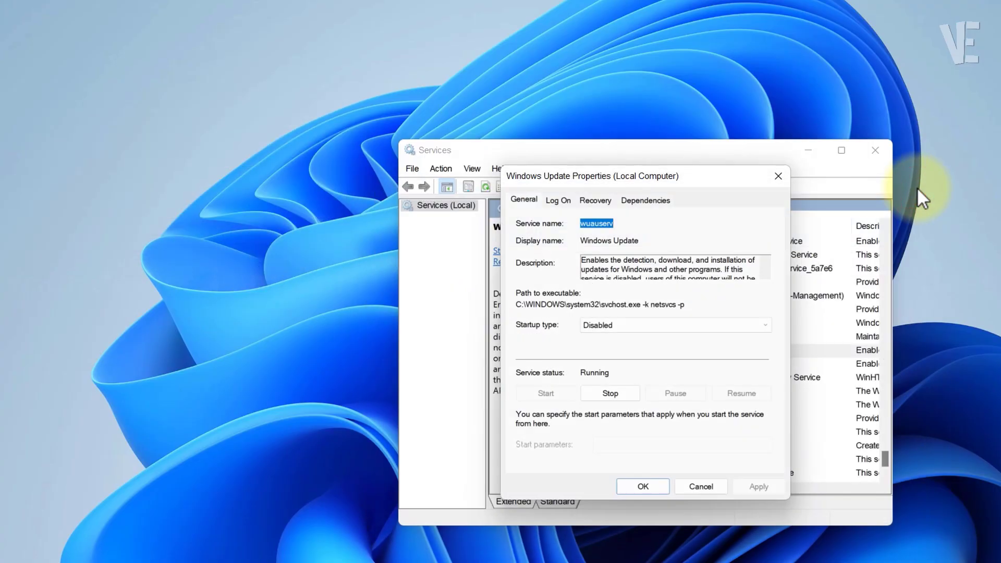
{"action": "left_click", "coordinate": [603, 325]}
{"action": "left_click", "coordinate": [511, 294]}
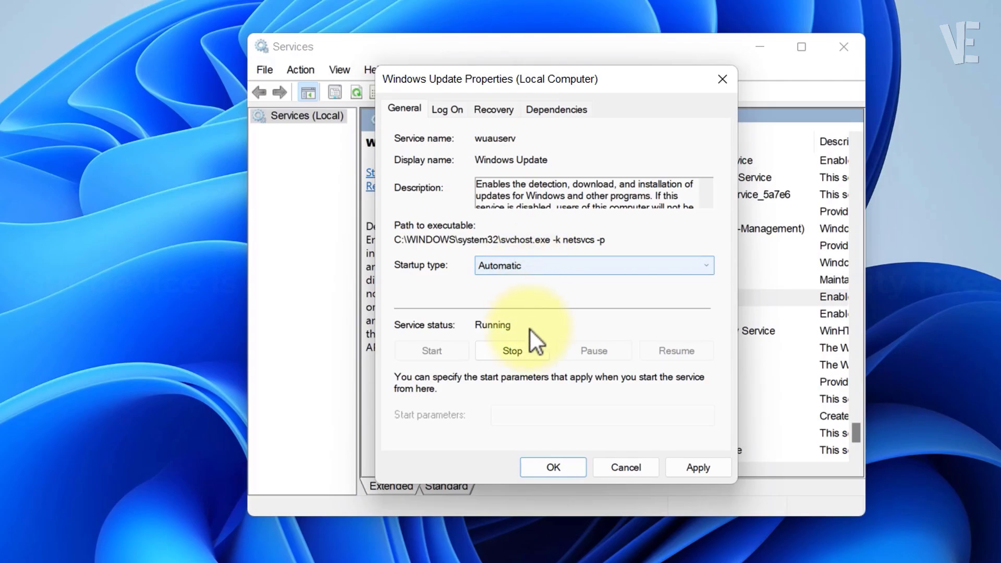
{"action": "left_click", "coordinate": [533, 346]}
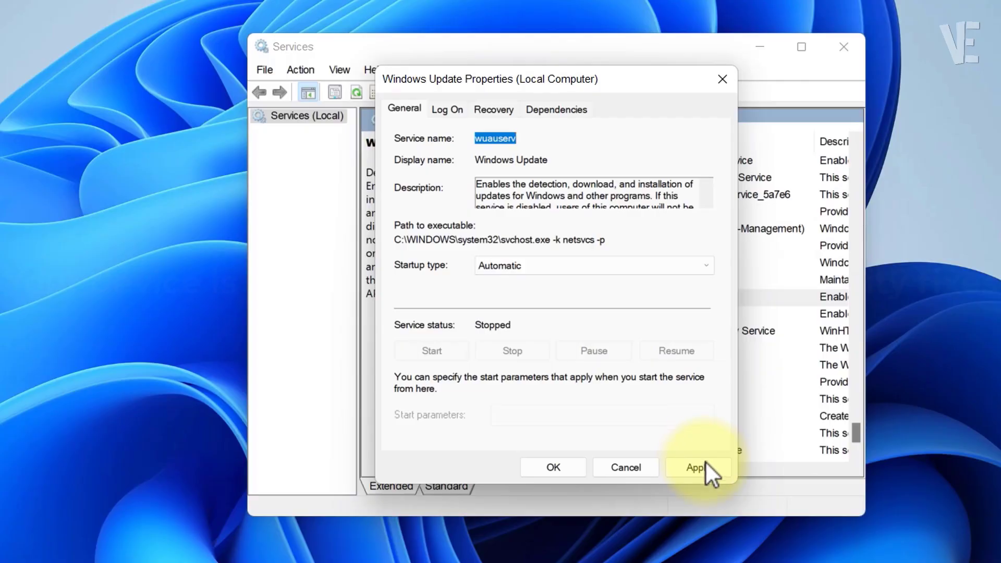
{"action": "left_click", "coordinate": [704, 462]}
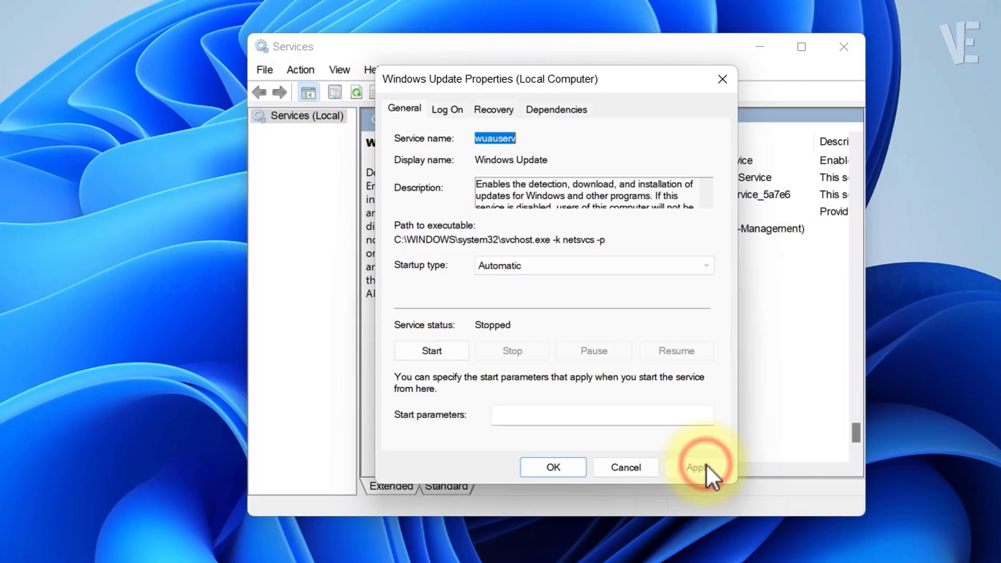
{"action": "left_click", "coordinate": [434, 354]}
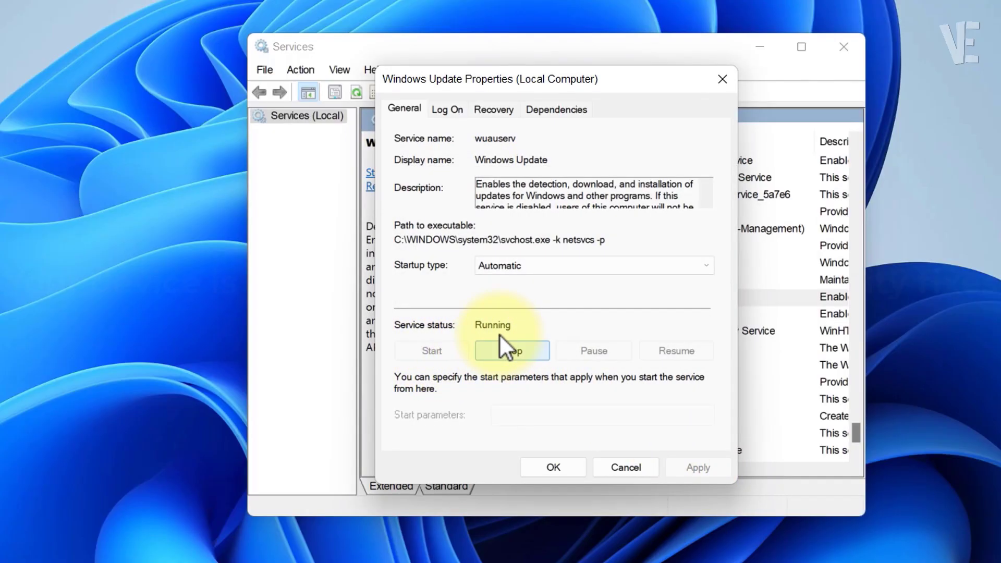
{"action": "left_click", "coordinate": [573, 469]}
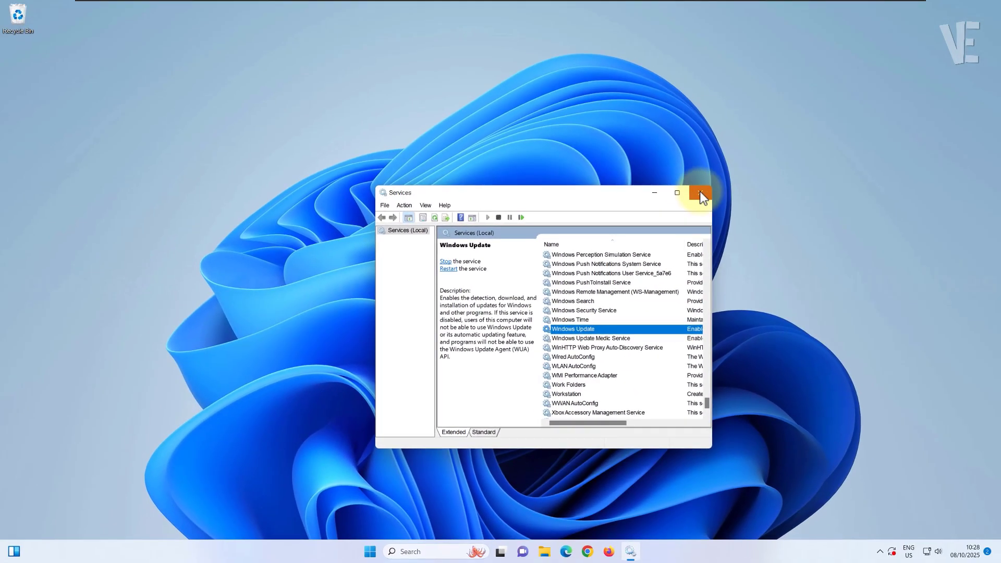
- Close Services and restart the computer from the Start menu power options
{"action": "left_click", "coordinate": [705, 188]}
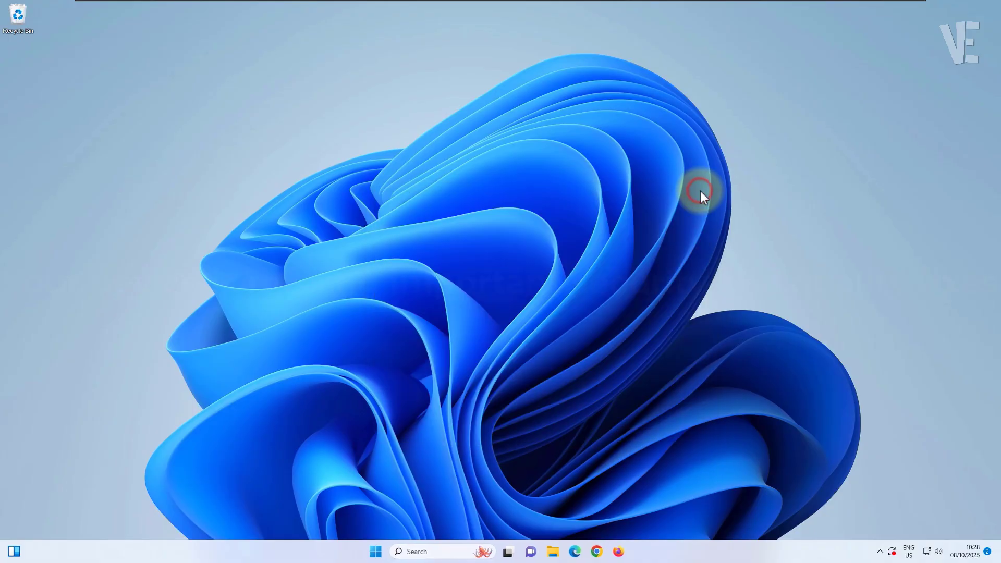
{"action": "left_click", "coordinate": [381, 552]}
{"action": "left_click", "coordinate": [621, 515]}
{"action": "left_click", "coordinate": [621, 498]}
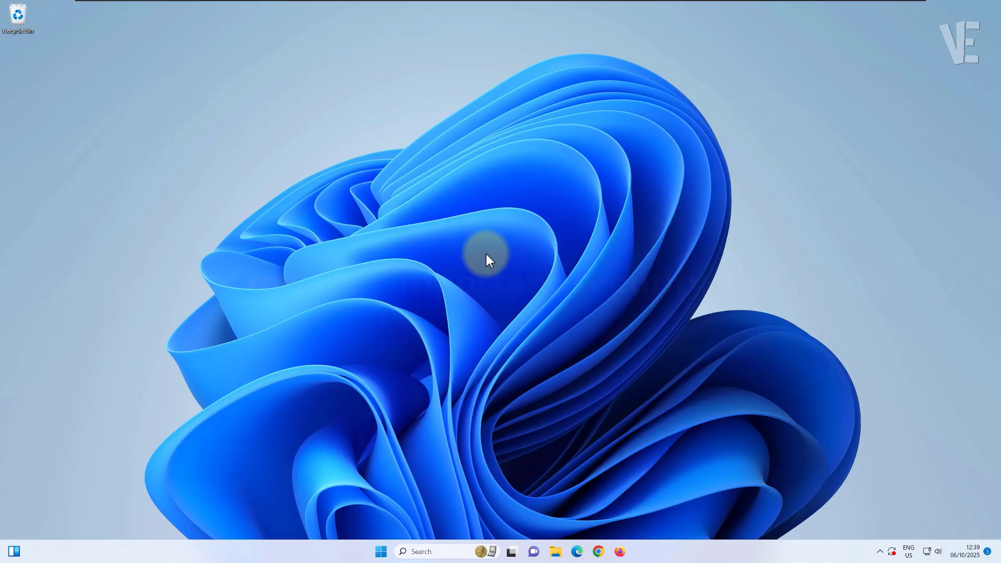
- Search the Start menu for 'control panel' and open Control Panel
{"action": "left_click", "coordinate": [381, 551]}
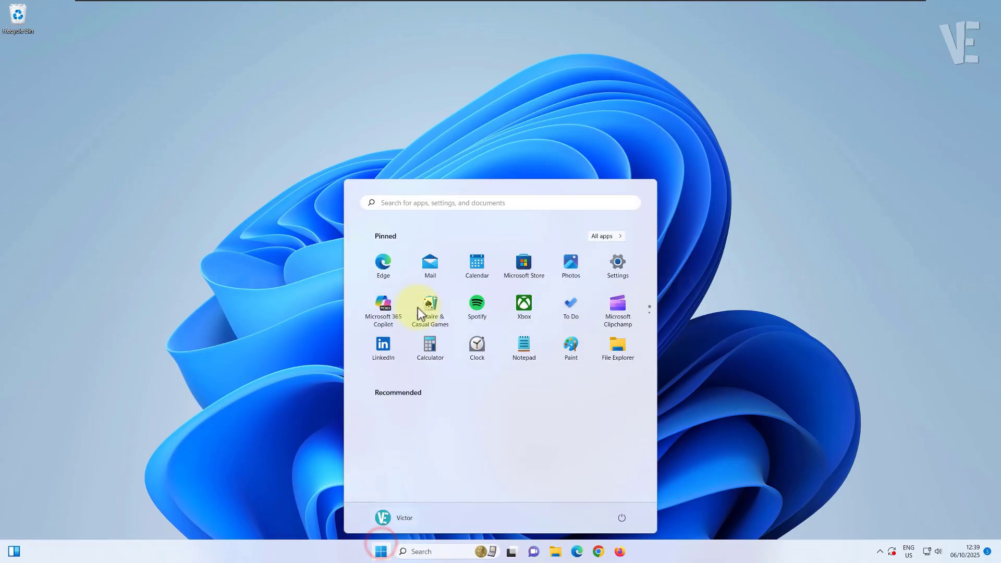
{"action": "left_click", "coordinate": [431, 202]}
{"action": "type", "text": "c"}
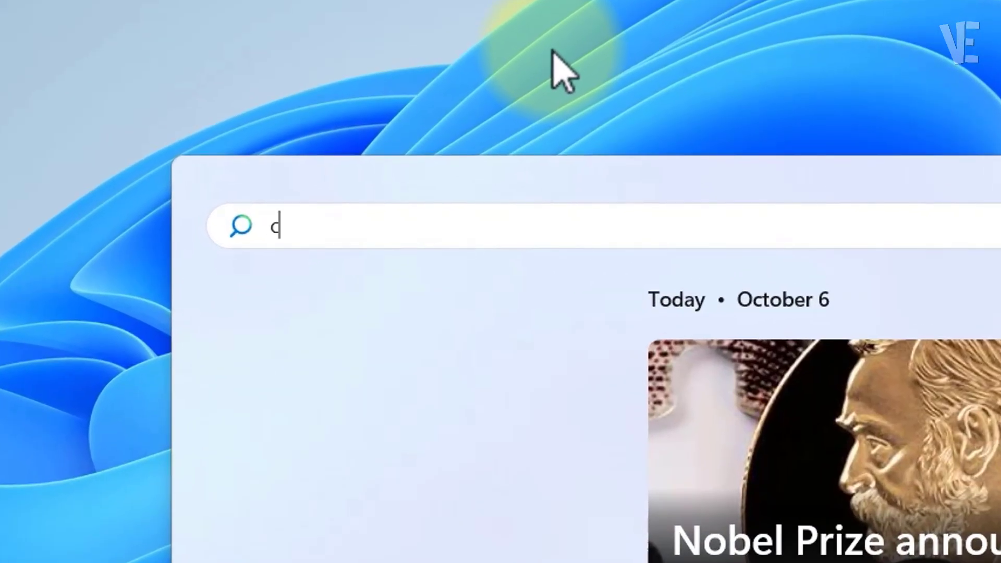
{"action": "type", "text": "ontrol panell"}
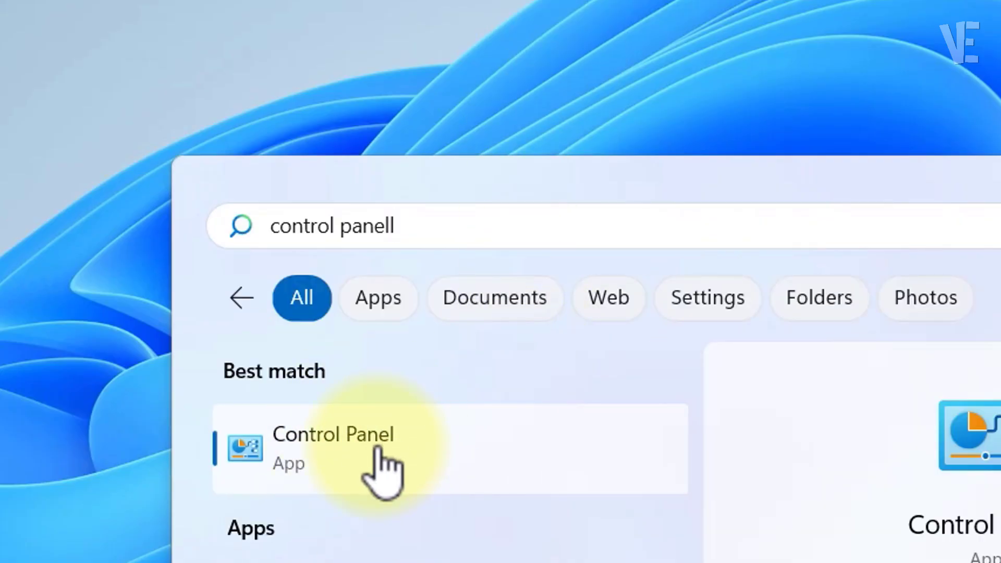
{"action": "left_click", "coordinate": [348, 459]}
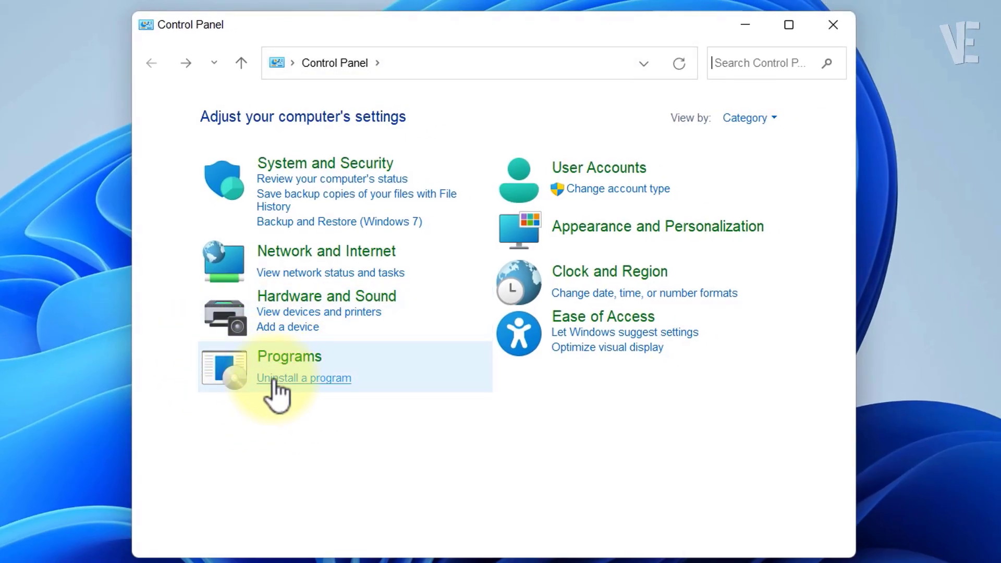
- Show installed updates in a widened window, sorted by Installed On date
{"action": "left_click", "coordinate": [285, 380]}
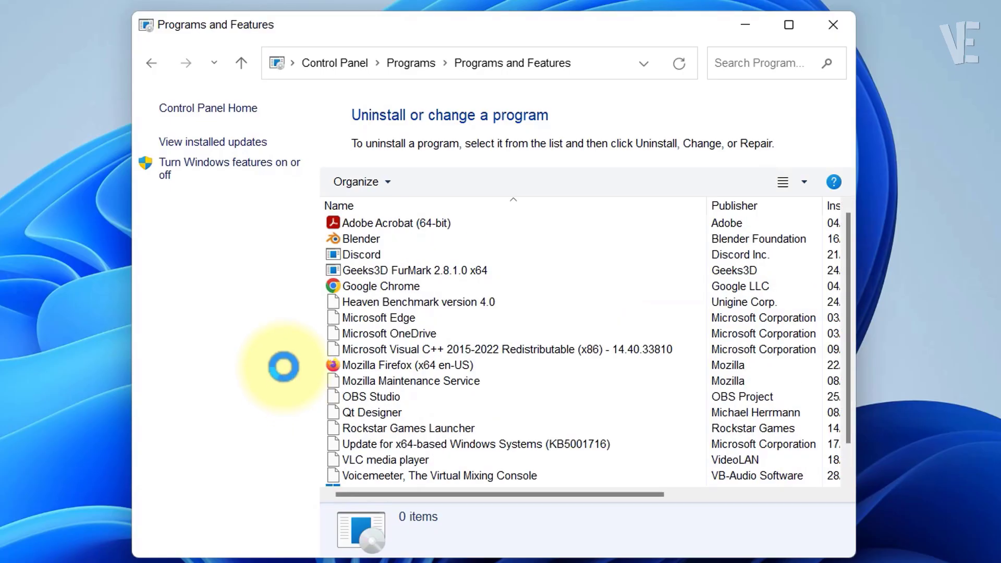
{"action": "left_click", "coordinate": [196, 143]}
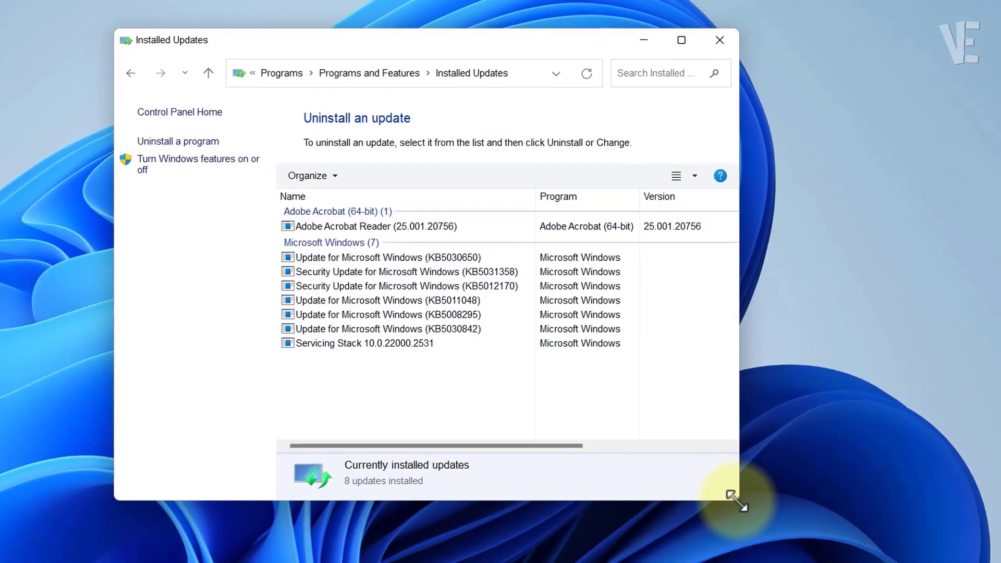
{"action": "mouse_move", "coordinate": [681, 536]}
{"action": "left_mouse_down"}
{"action": "mouse_move", "coordinate": [852, 472]}
{"action": "mouse_move", "coordinate": [936, 460]}
{"action": "left_mouse_up"}
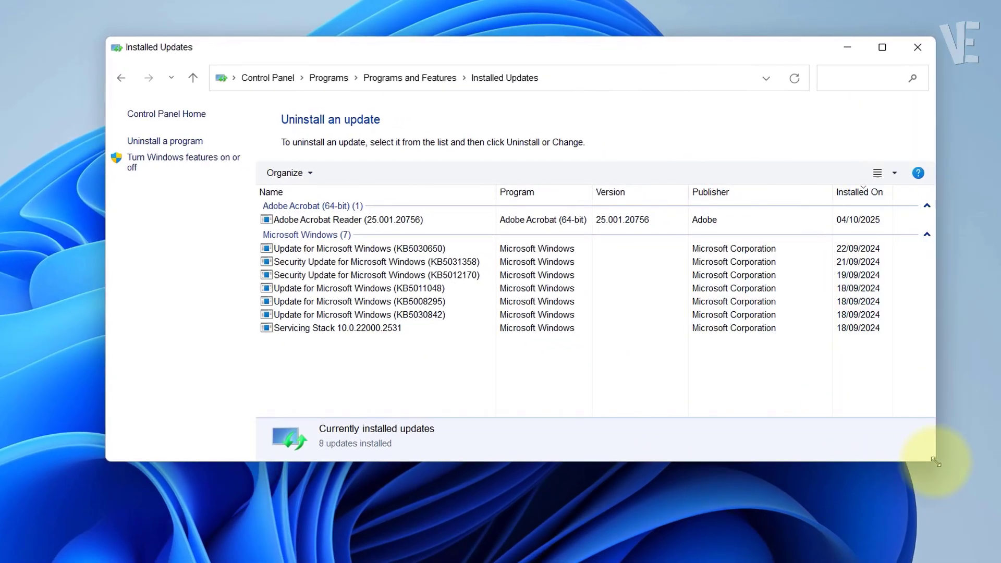
{"action": "left_click", "coordinate": [874, 191]}
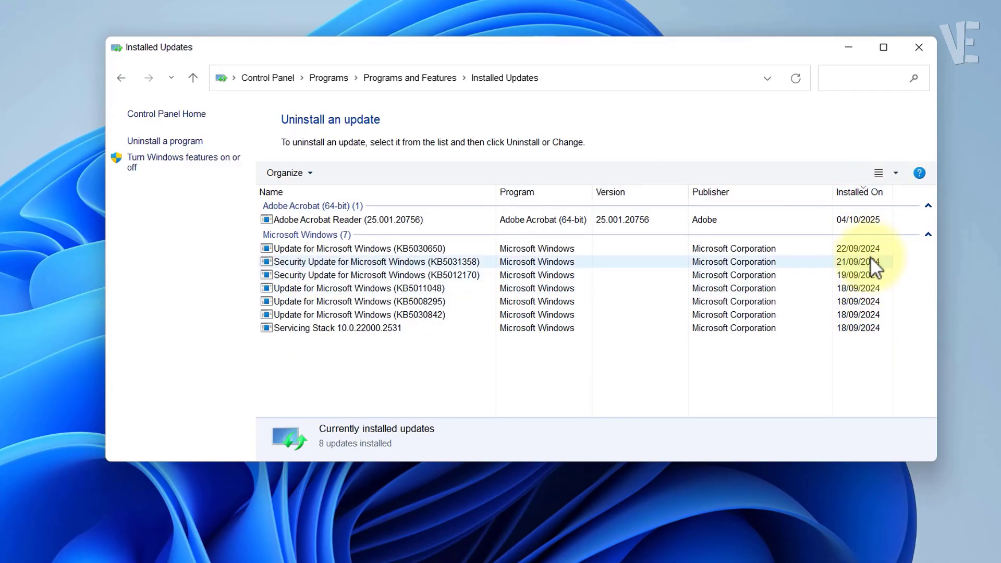
- Uninstall update KB5030650 and confirm the removal
{"action": "left_click", "coordinate": [419, 249]}
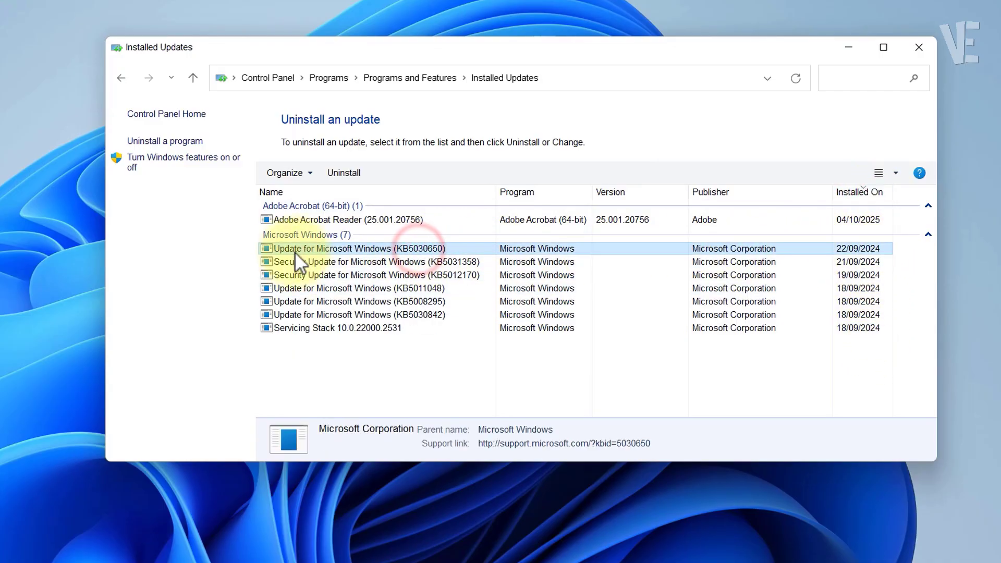
{"action": "left_click", "coordinate": [344, 171]}
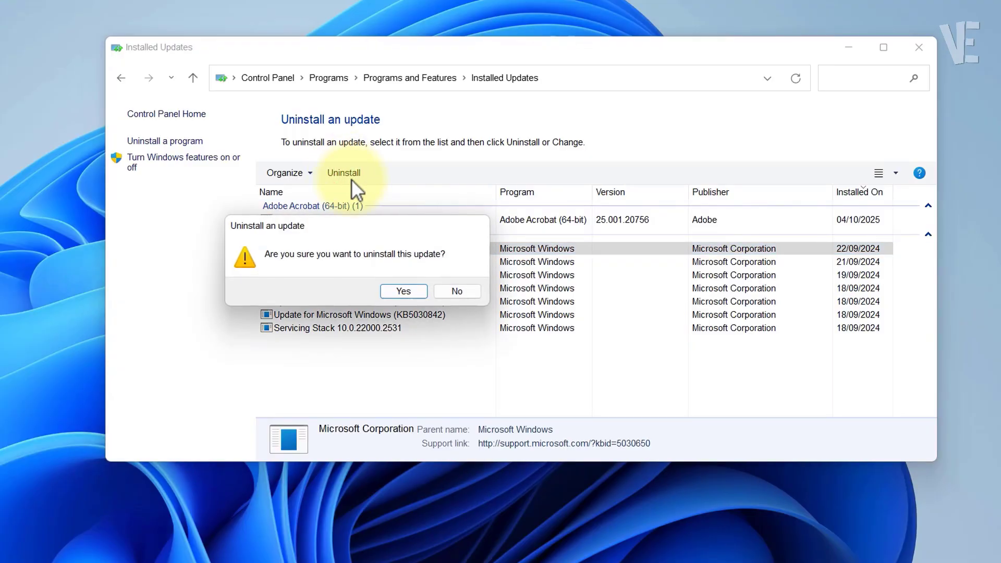
{"action": "left_click", "coordinate": [410, 289]}
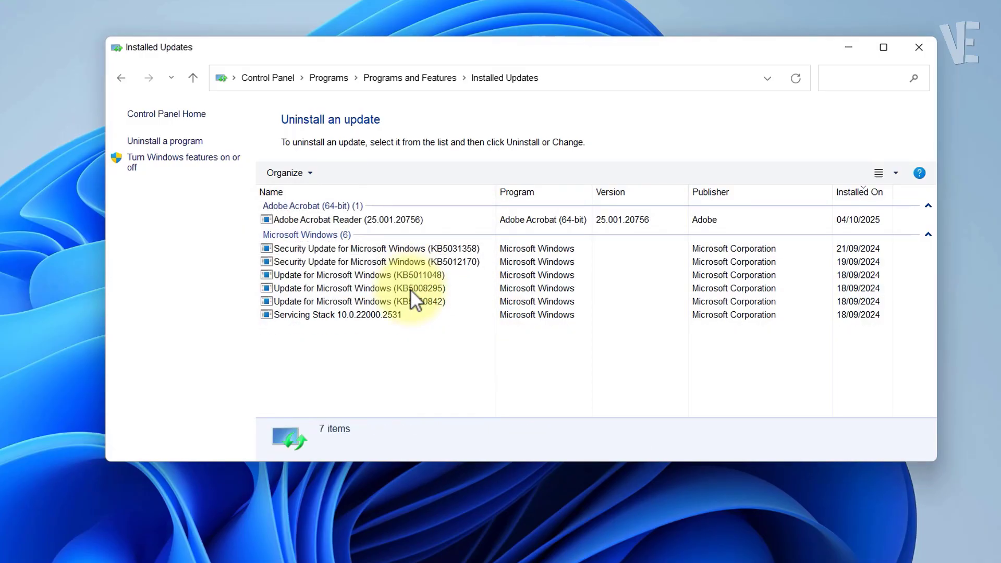
- Close the Installed Updates window and restart Windows from the Start menu power options
{"action": "left_click", "coordinate": [919, 47]}
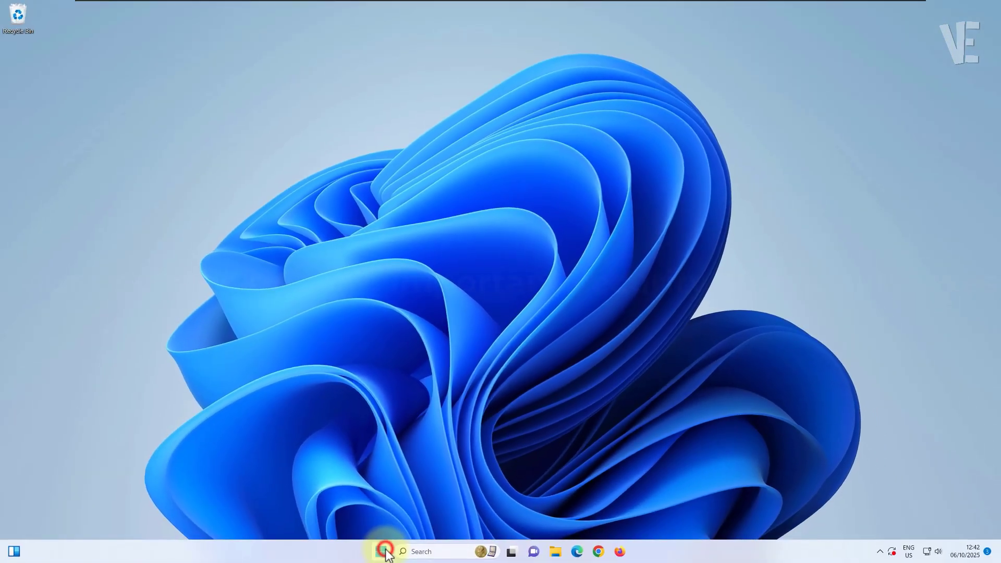
{"action": "left_click", "coordinate": [381, 551]}
{"action": "left_click", "coordinate": [621, 517]}
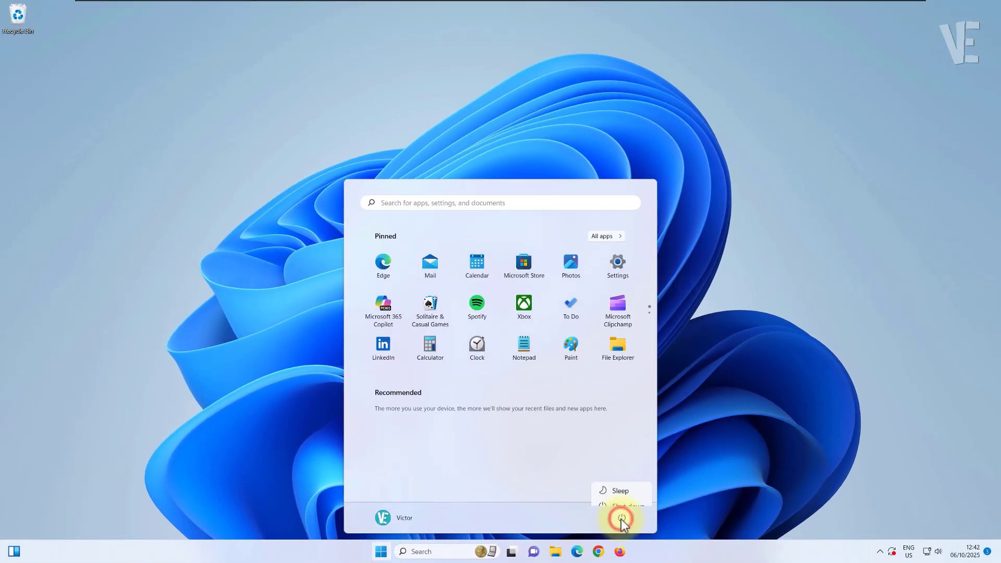
{"action": "left_click", "coordinate": [622, 498]}
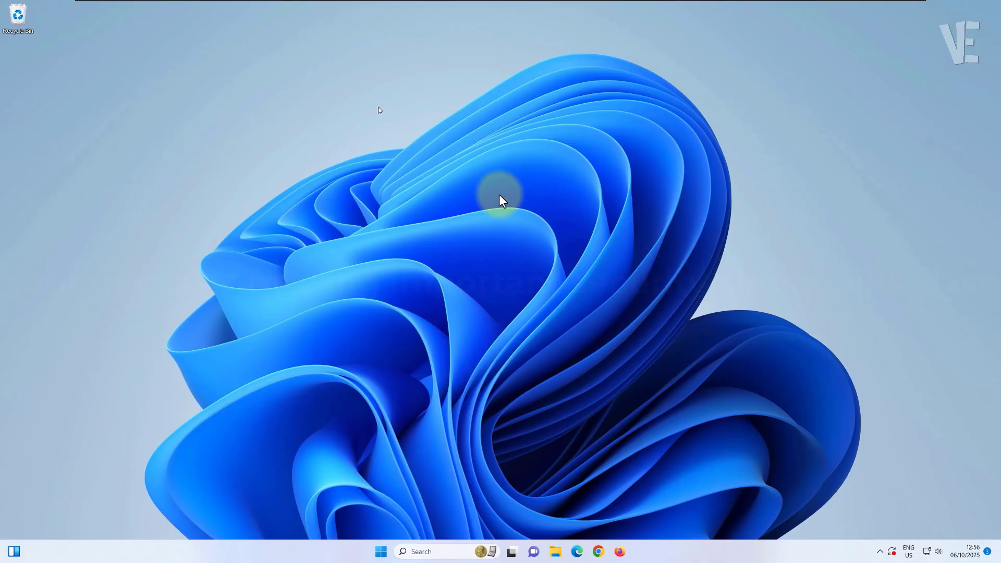
- Search Start for 'cmd' and launch Command Prompt as administrator, approving the UAC prompt
{"action": "left_click", "coordinate": [383, 552]}
{"action": "left_click", "coordinate": [439, 203]}
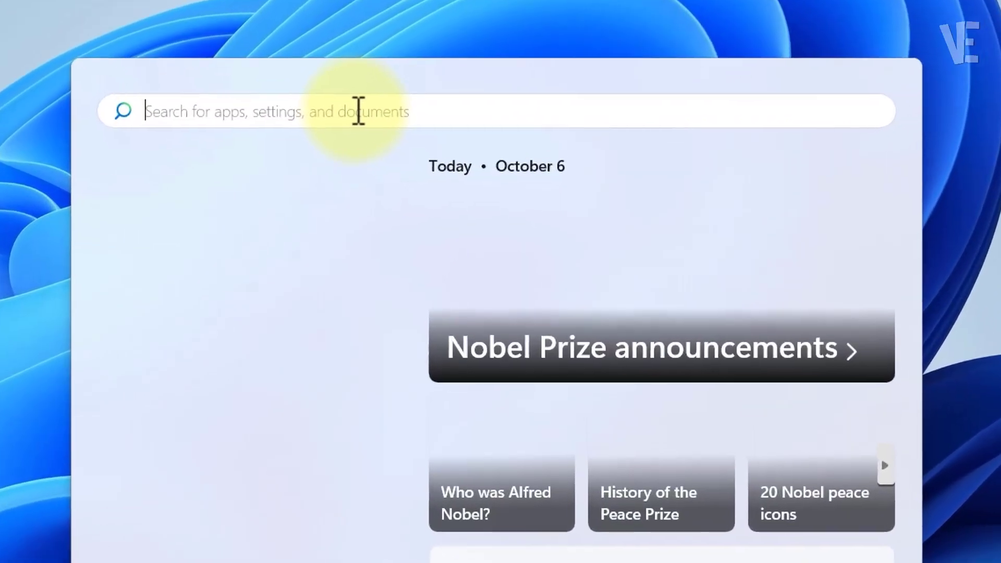
{"action": "type", "text": "cmd"}
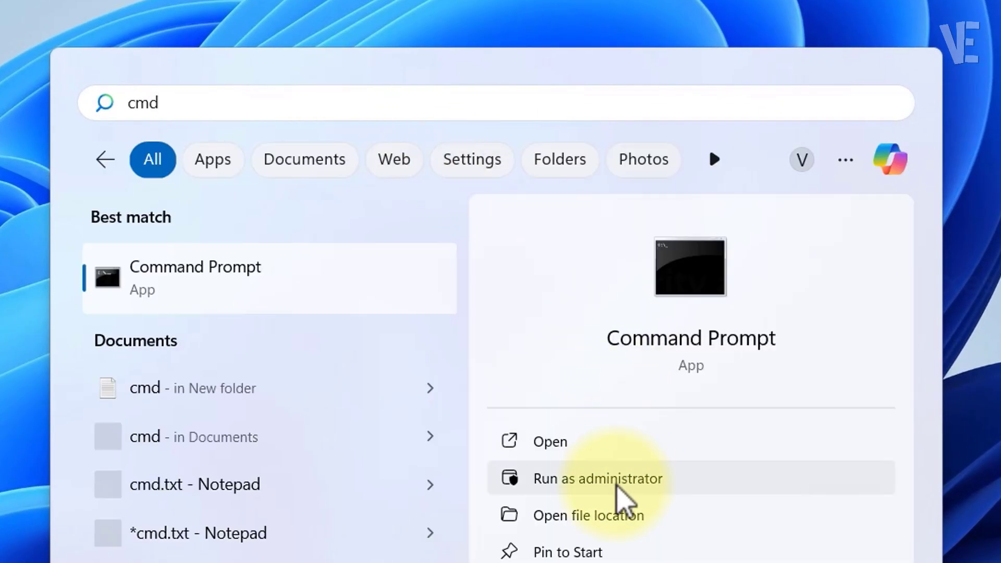
{"action": "left_click", "coordinate": [618, 493]}
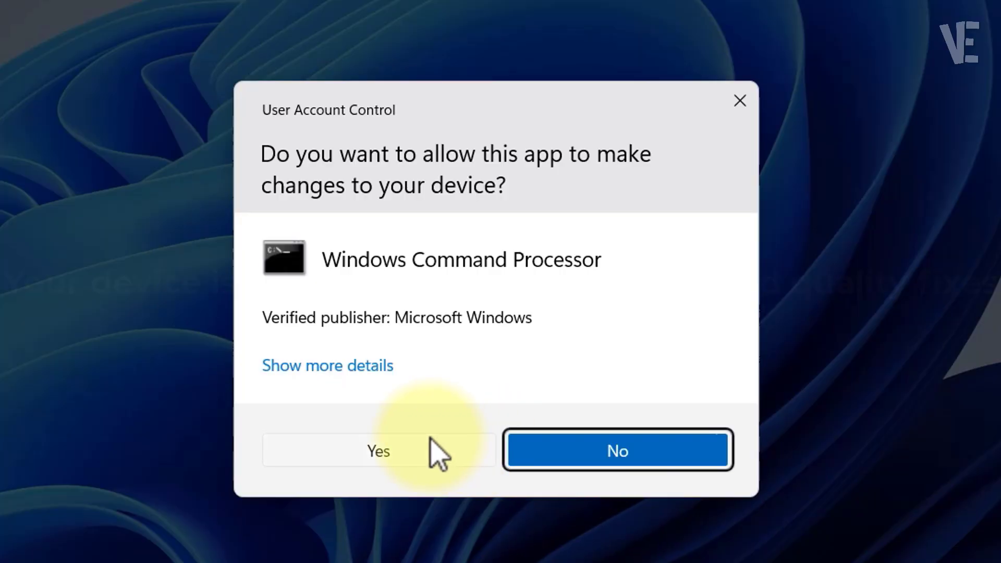
{"action": "left_click", "coordinate": [422, 453]}
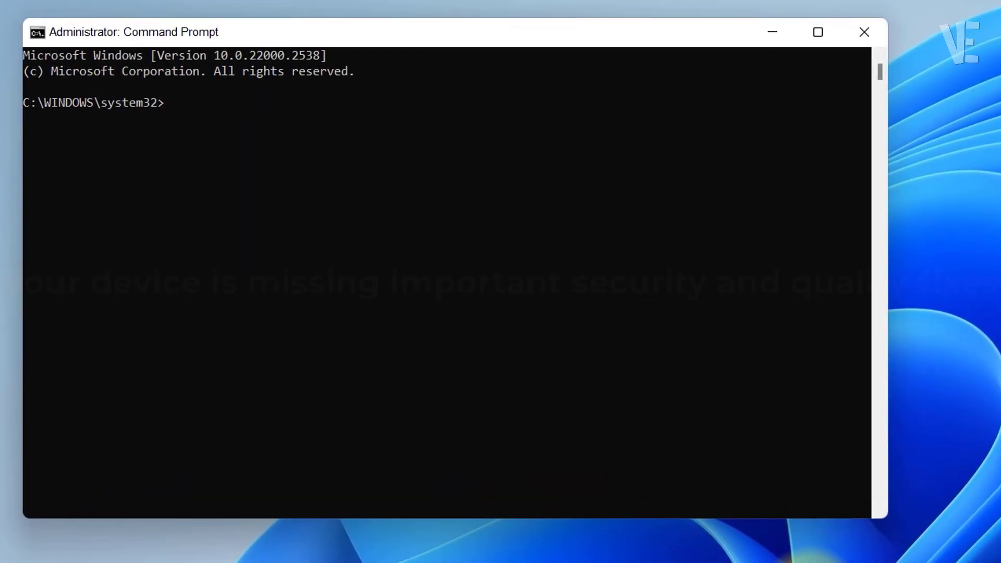
{"action": "type", "text": "sfc /scannow"}
- Run 'sfc /scannow' and let verification reach 100% with no integrity violations
{"action": "key", "text": "Return"}
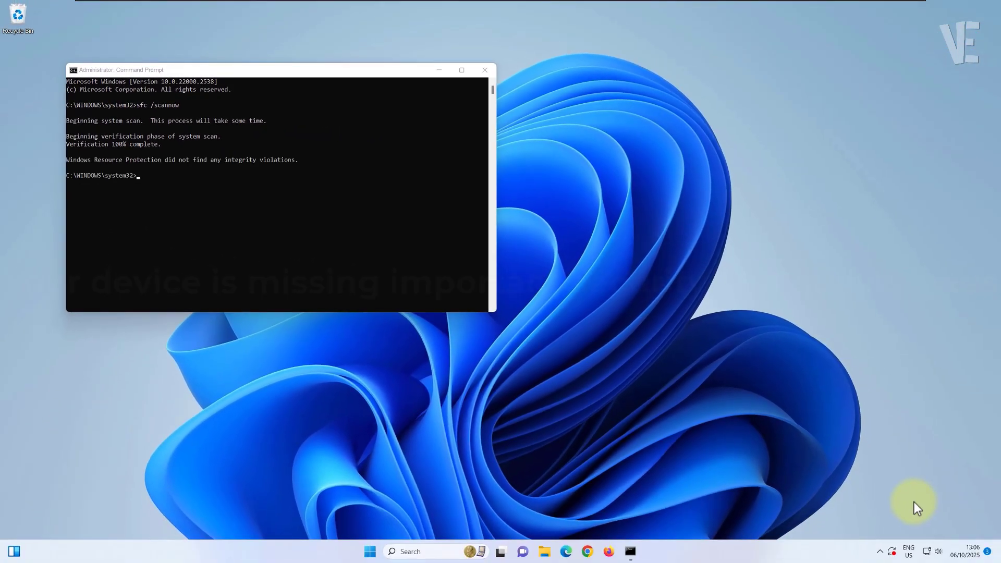
- Close the Command Prompt window and restart Windows again from the Start menu
{"action": "left_click", "coordinate": [486, 70]}
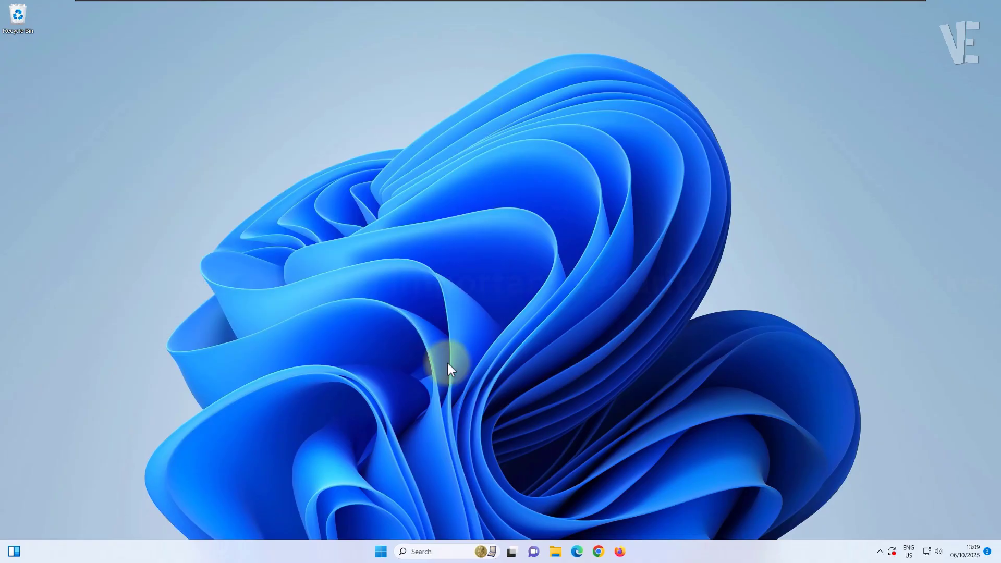
{"action": "key", "text": "super"}
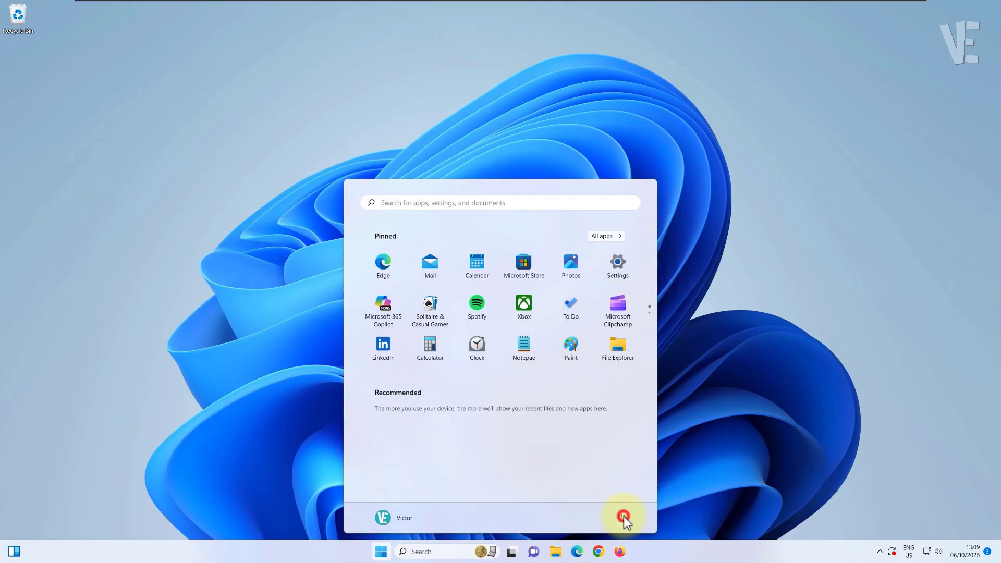
{"action": "left_click", "coordinate": [624, 515]}
{"action": "left_click", "coordinate": [620, 496]}
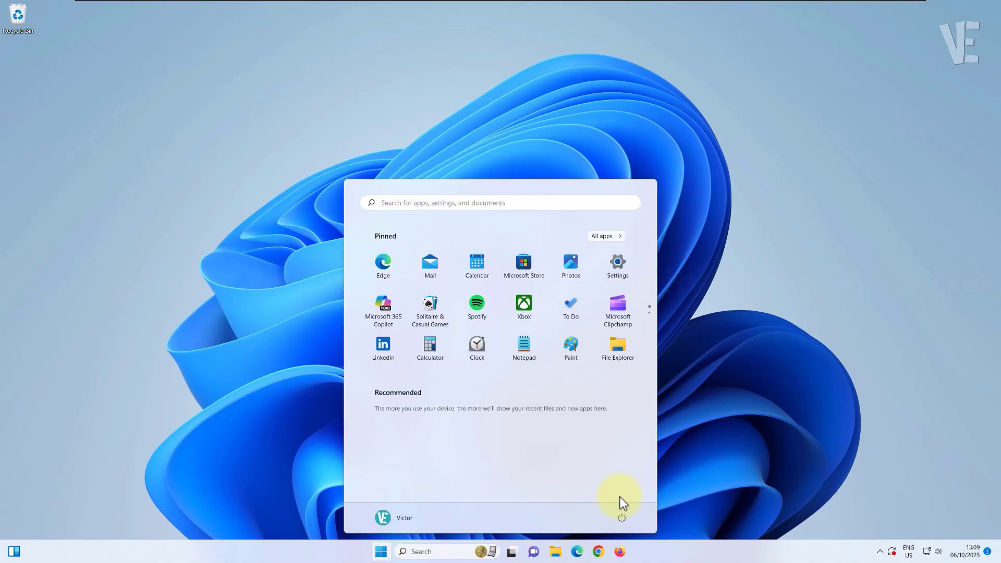